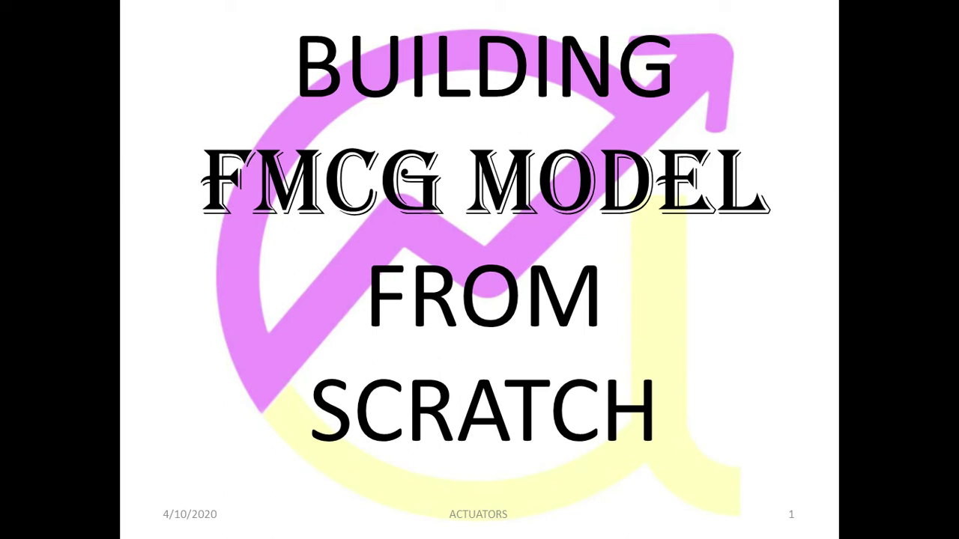
# Advance the FMCG overview slideshow from slide 1 to the formulas slide 9, then switch to Excel
pyautogui.press('Right')
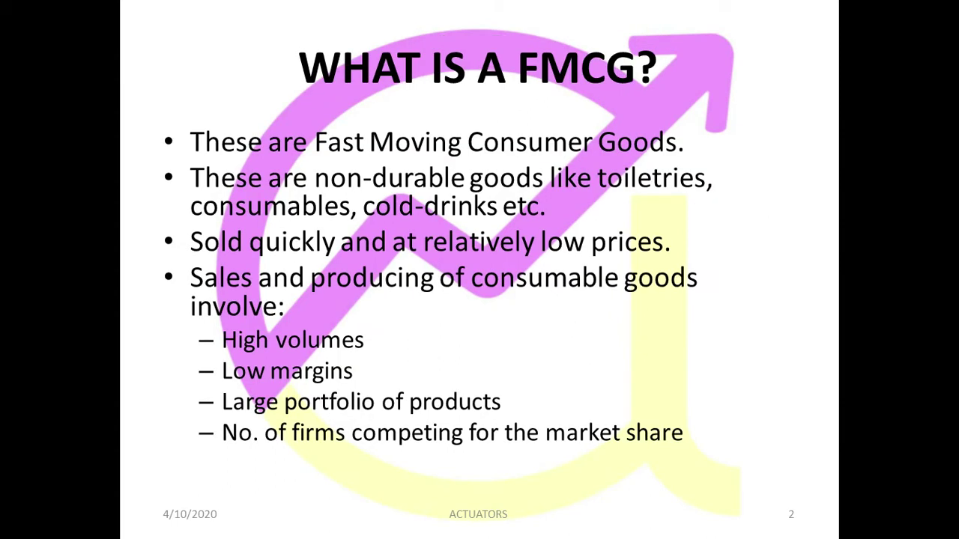
pyautogui.press('Right')
pyautogui.press('Right')
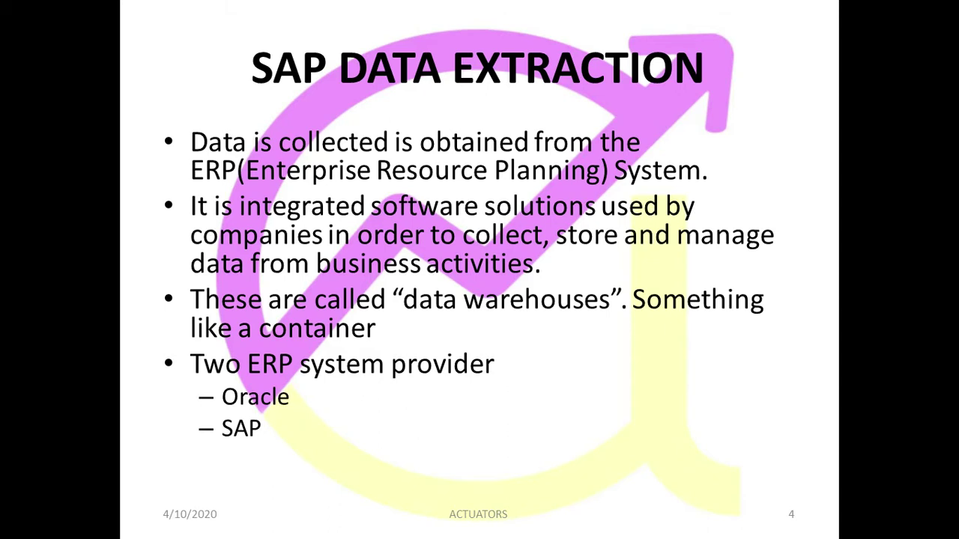
pyautogui.press('Right')
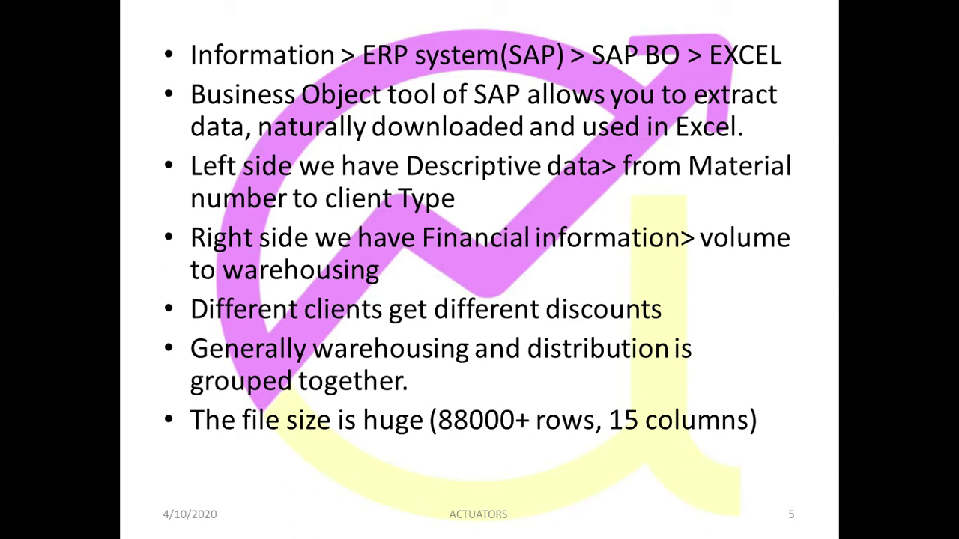
pyautogui.press('Right')
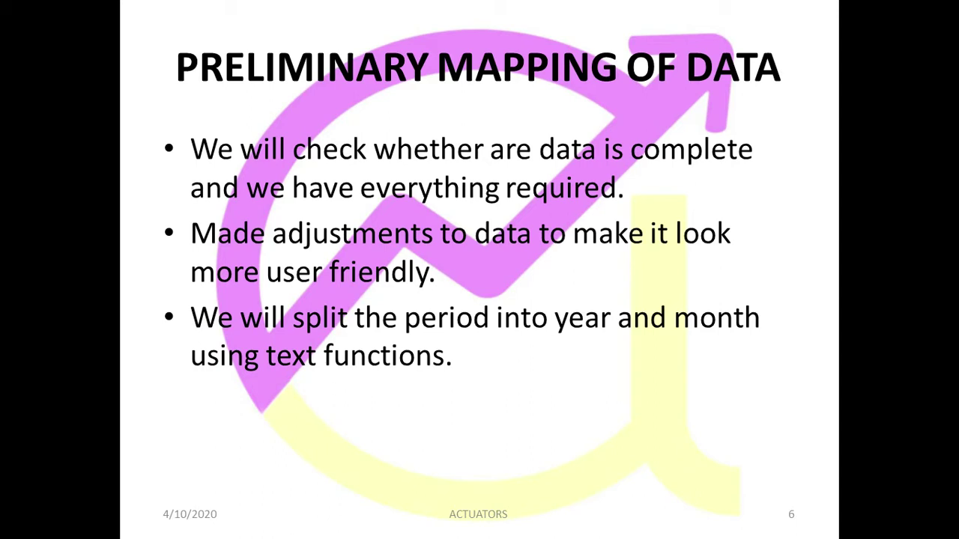
pyautogui.press('Right')
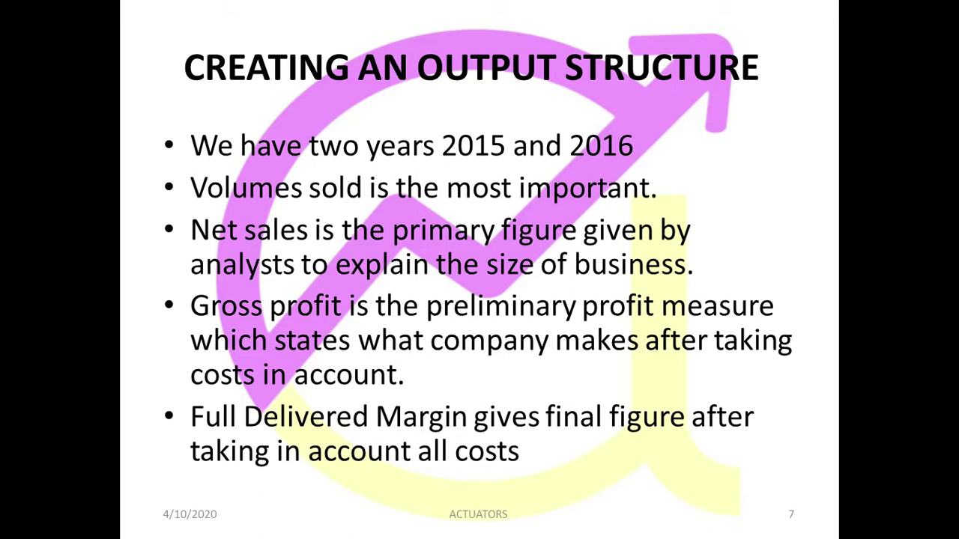
pyautogui.press('Right')
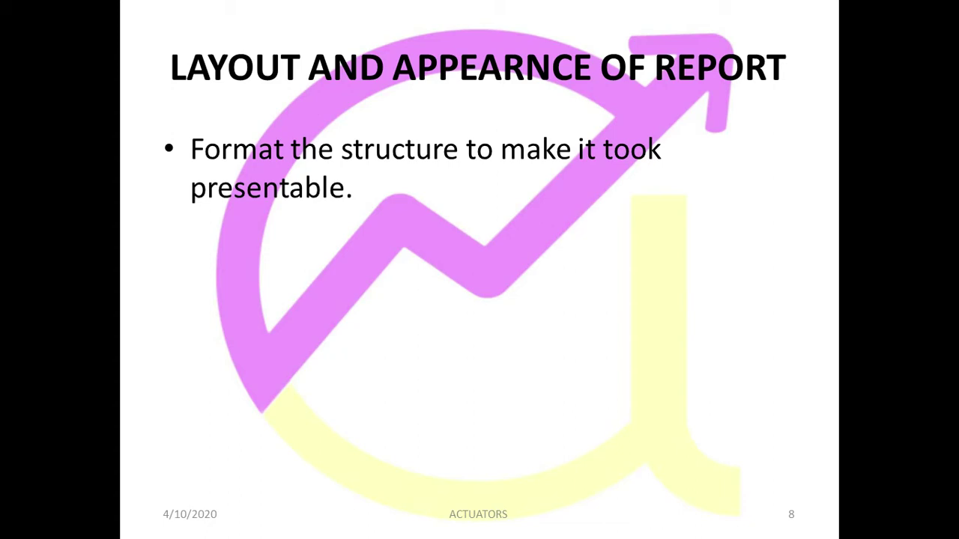
pyautogui.press('Right')
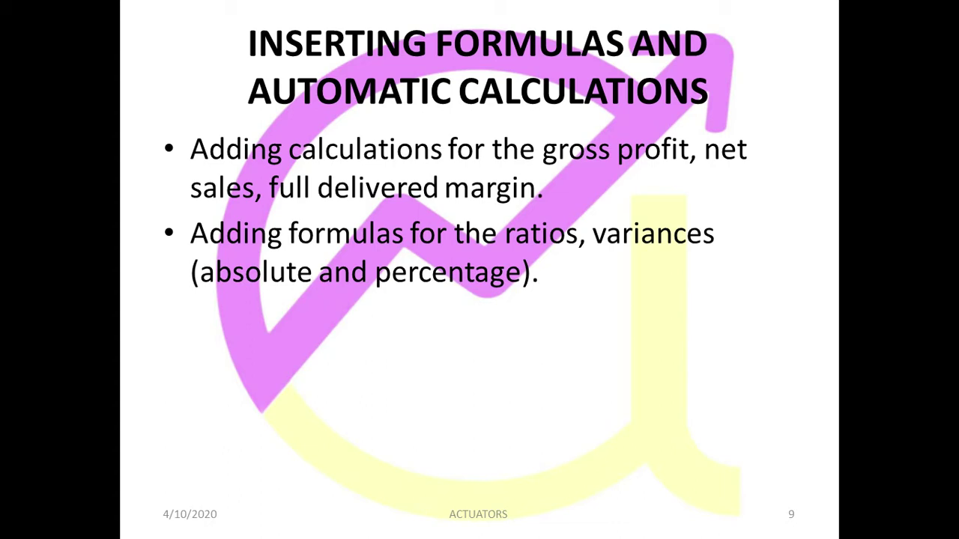
pyautogui.hotkey('alt', 'Tab')
pyautogui.hotkey('alt', 'Tab')
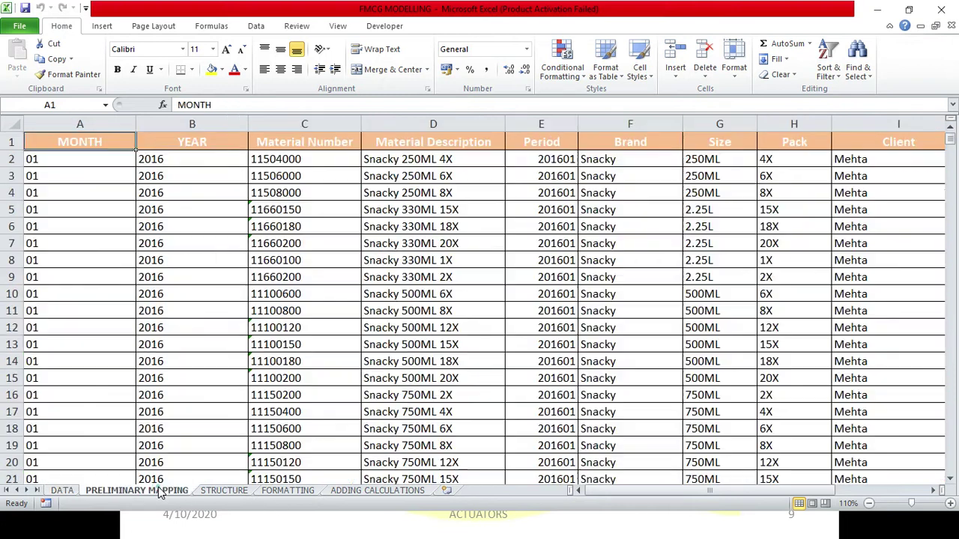
# Review the PRELIMINARY MAPPING, STRUCTURE, FORMATTING and ADDING CALCULATIONS sheets, ending on the DATA sheet
pyautogui.click(162, 493)
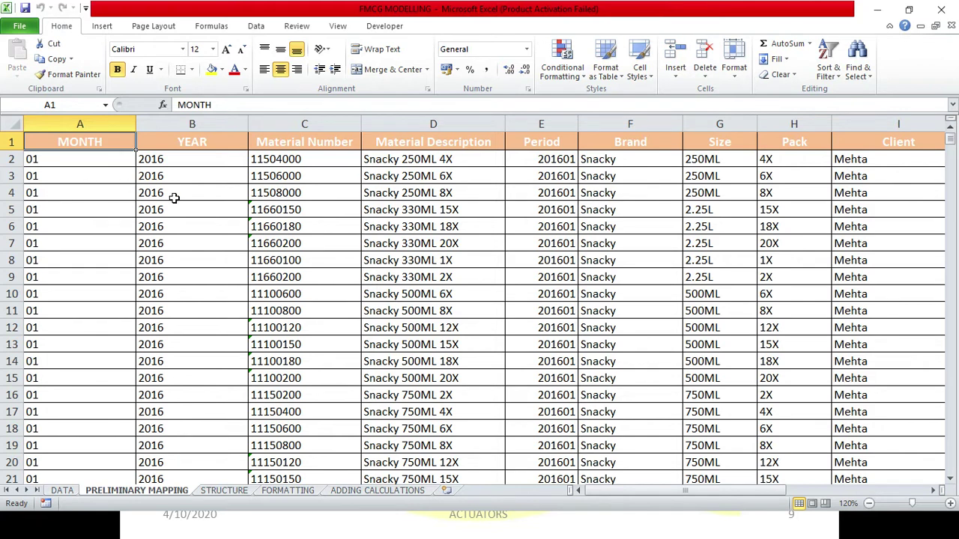
pyautogui.click(241, 492)
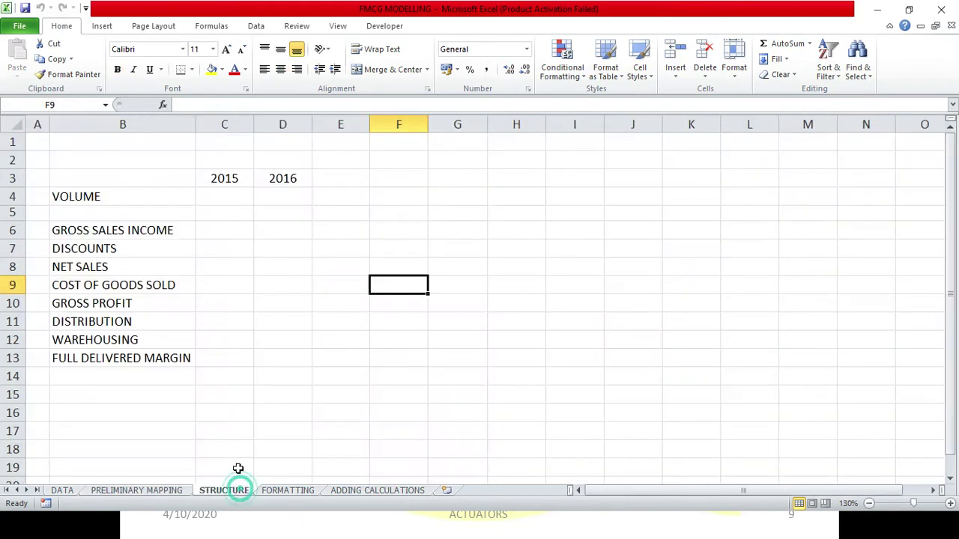
pyautogui.click(283, 491)
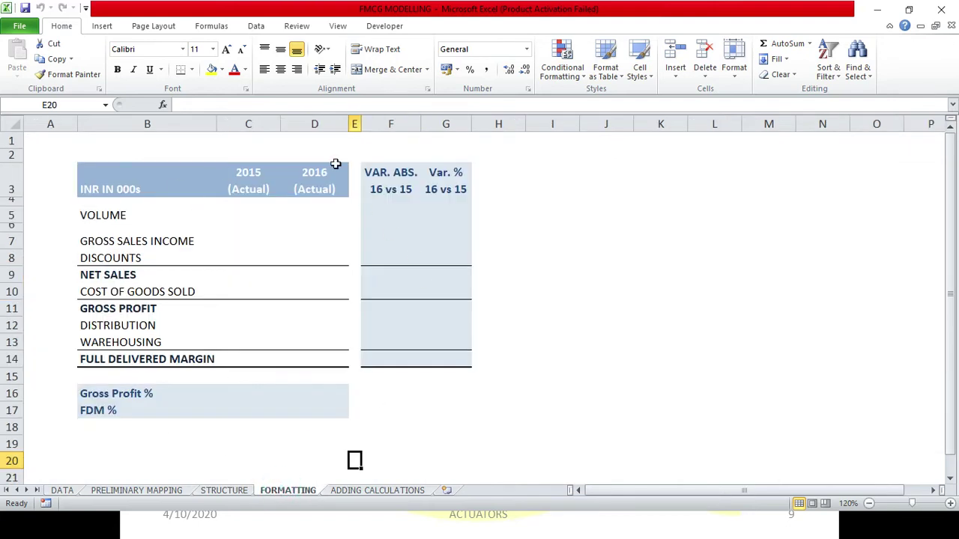
pyautogui.click(378, 491)
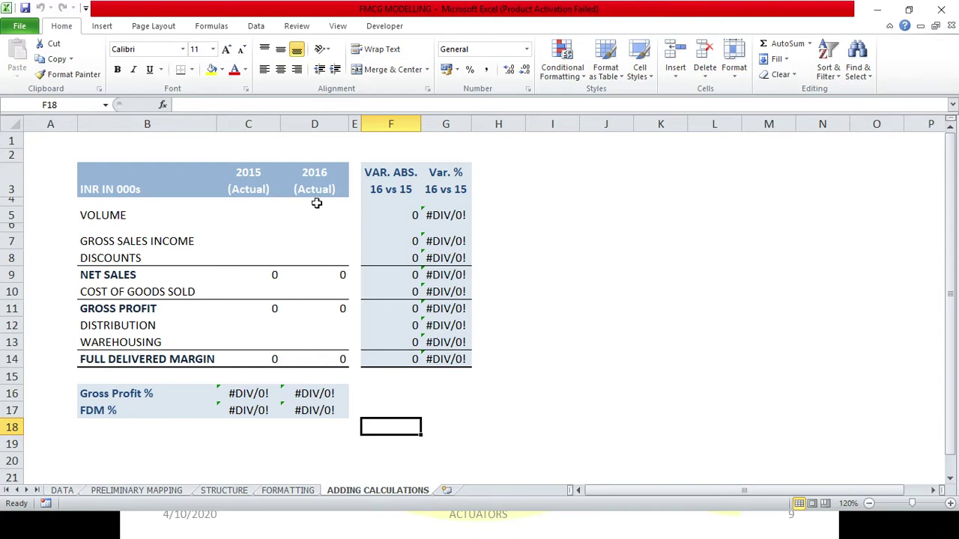
pyautogui.click(61, 492)
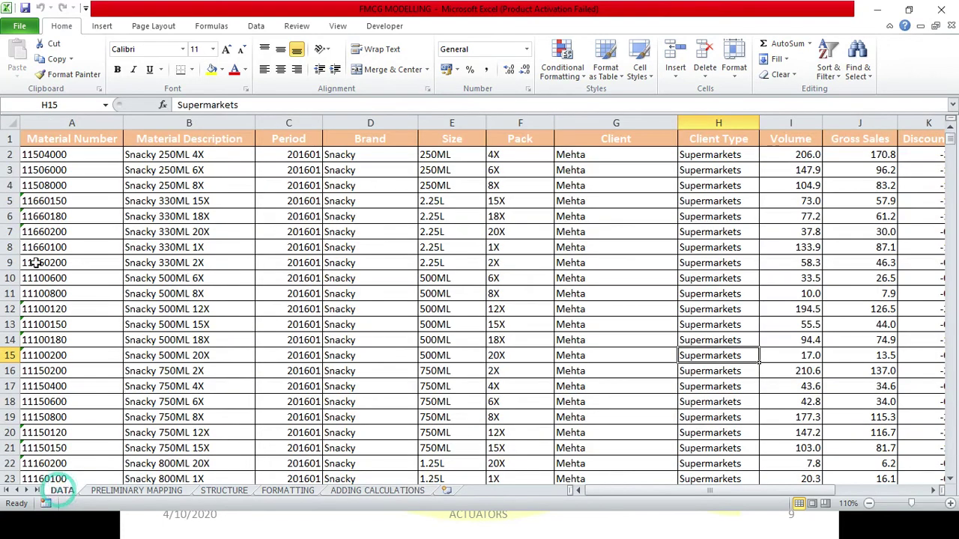
# Compare the 2015 and 2016 Volume cells C5 and D5 against the raw DATA sheet
pyautogui.click(367, 492)
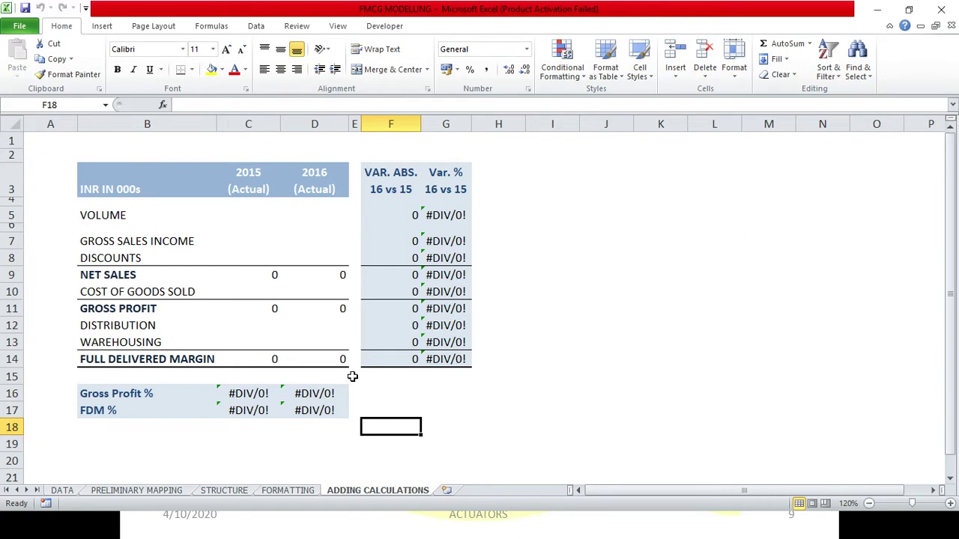
pyautogui.click(283, 218)
pyautogui.click(253, 217)
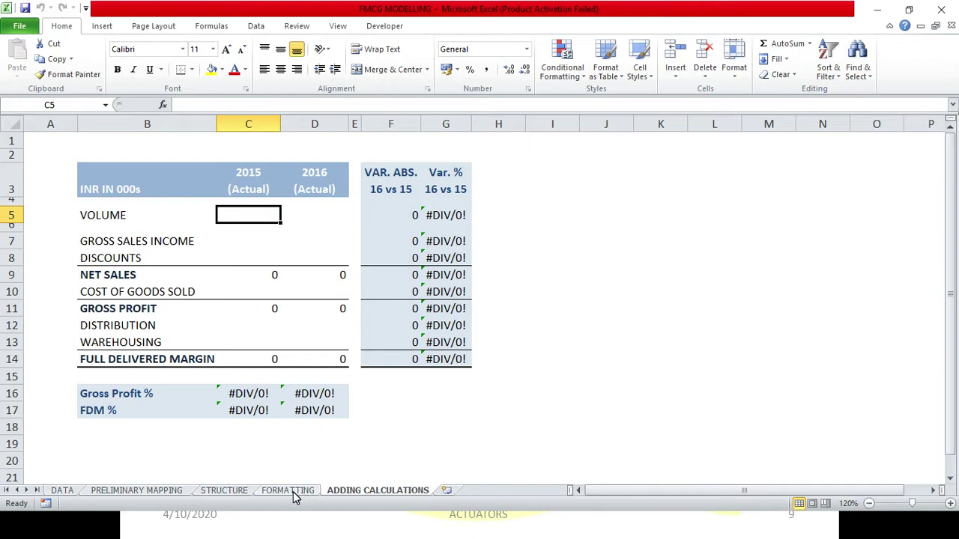
pyautogui.click(62, 490)
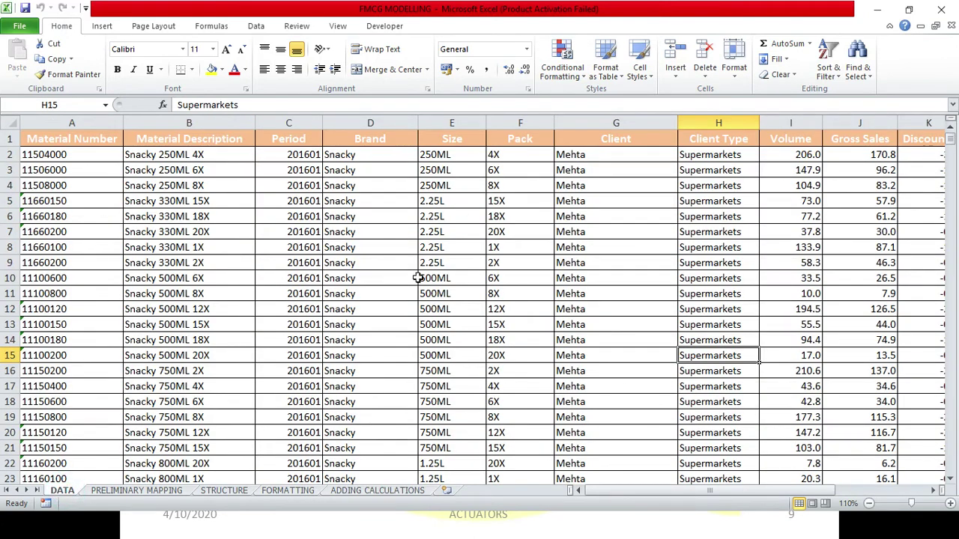
pyautogui.click(337, 492)
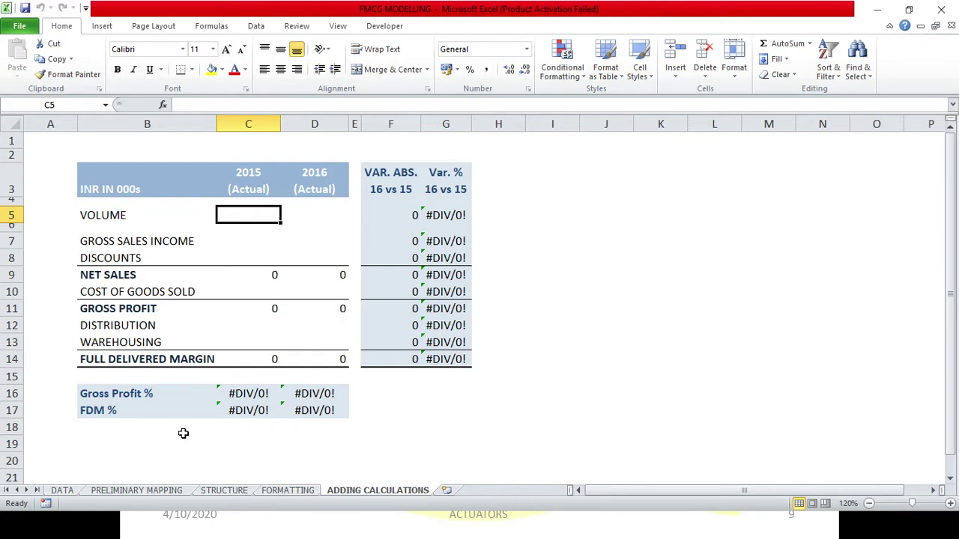
pyautogui.click(62, 491)
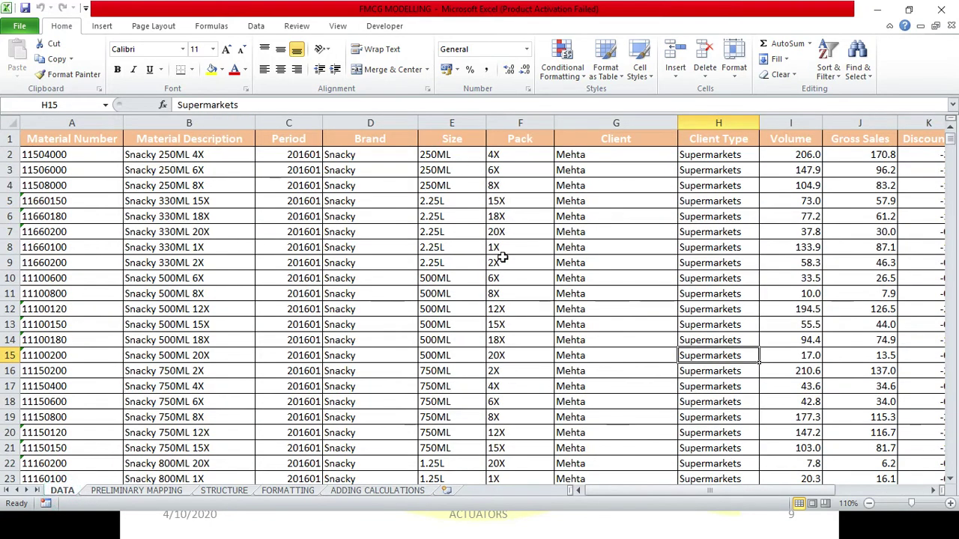
pyautogui.click(335, 491)
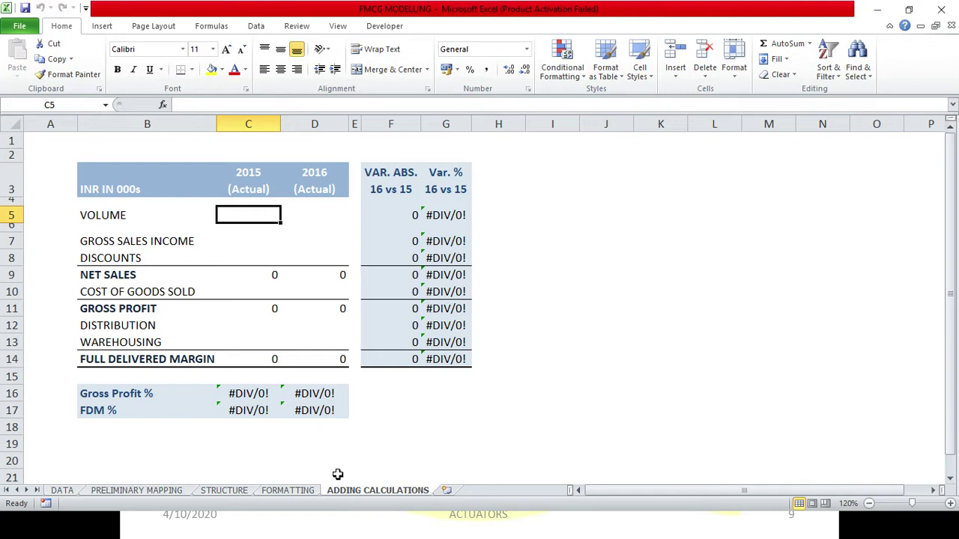
# Recheck Volume cells C5 and D5 against DATA, then open the PRELIMINARY MAPPING sheet
pyautogui.click(291, 216)
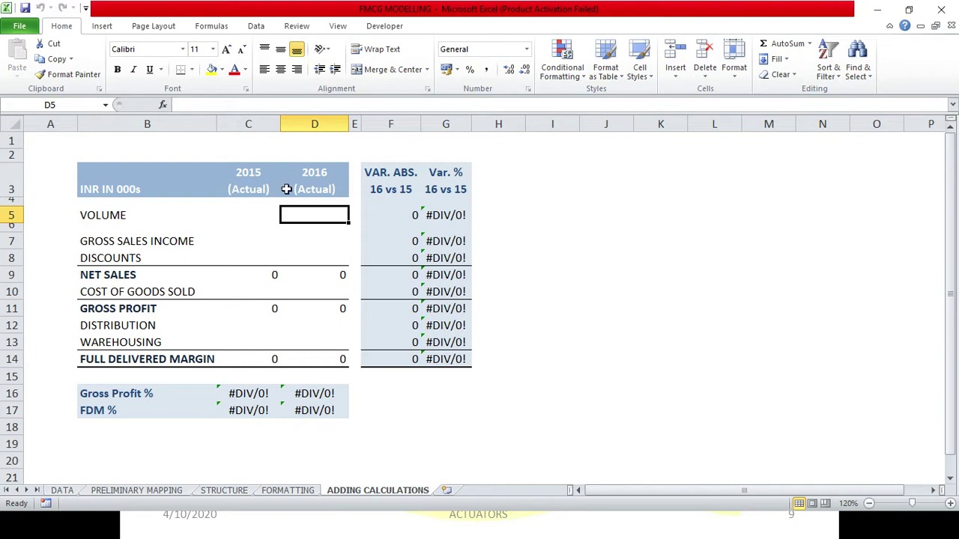
pyautogui.click(265, 212)
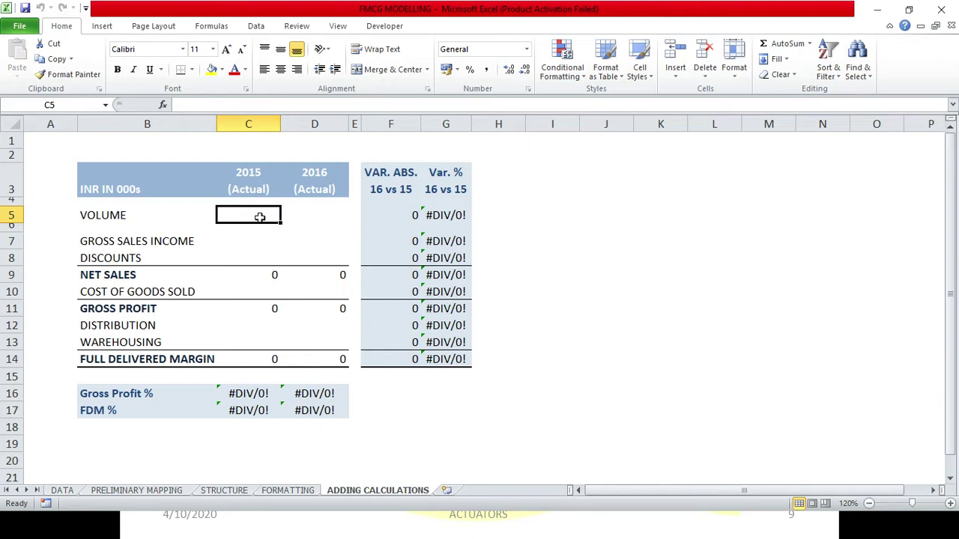
pyautogui.click(311, 216)
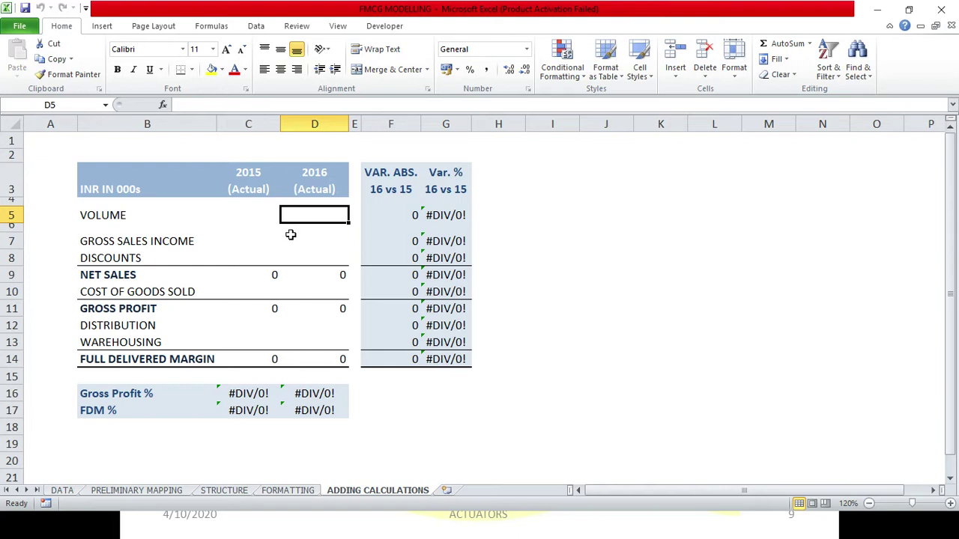
pyautogui.click(64, 490)
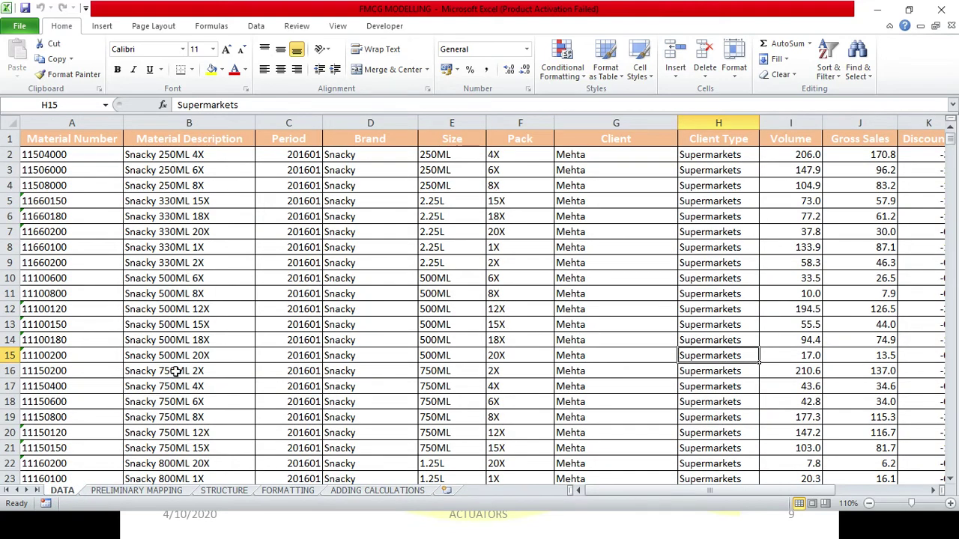
pyautogui.click(165, 491)
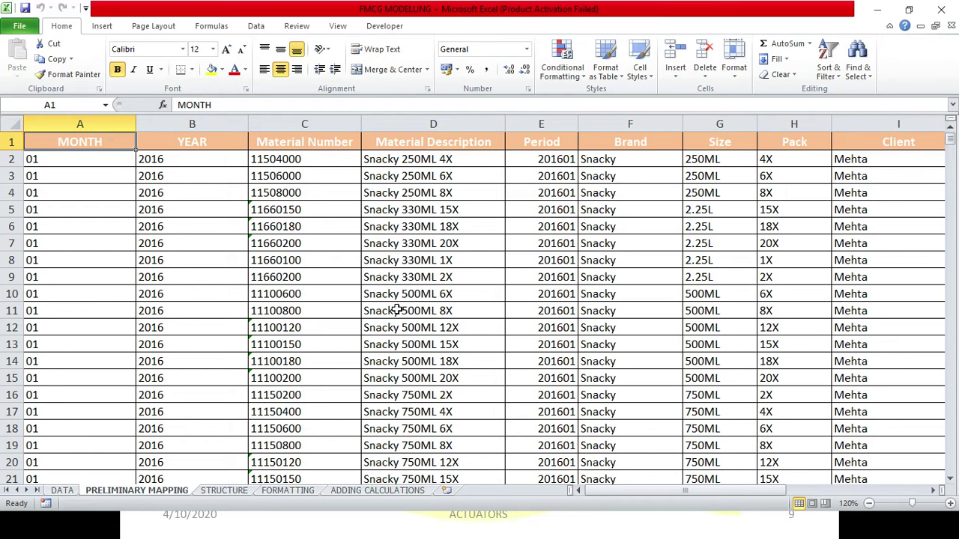
# Create a pivot table on a new worksheet from PRELIMINARY MAPPING range A1:Q88453
pyautogui.hotkey('ctrl', 'shift', 'End')
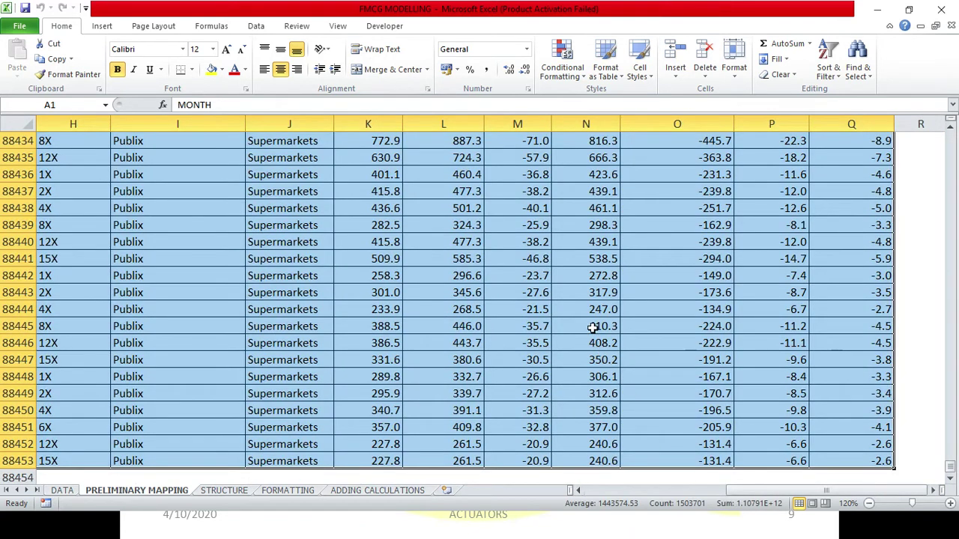
pyautogui.click(103, 26)
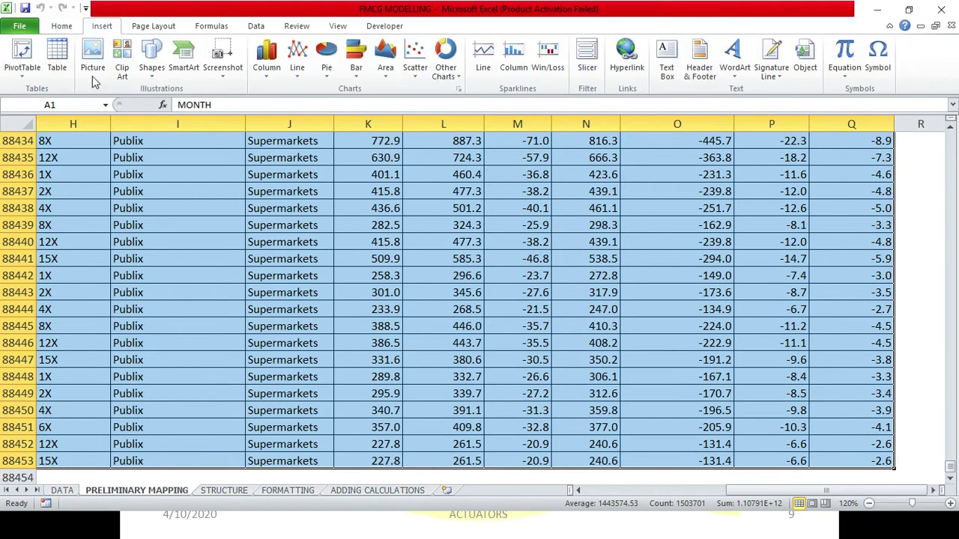
pyautogui.click(22, 57)
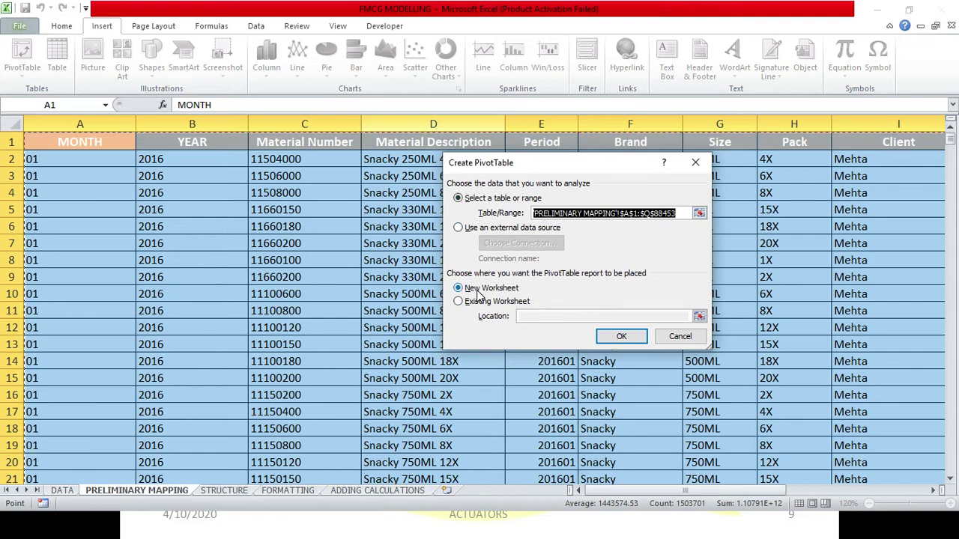
pyautogui.click(604, 343)
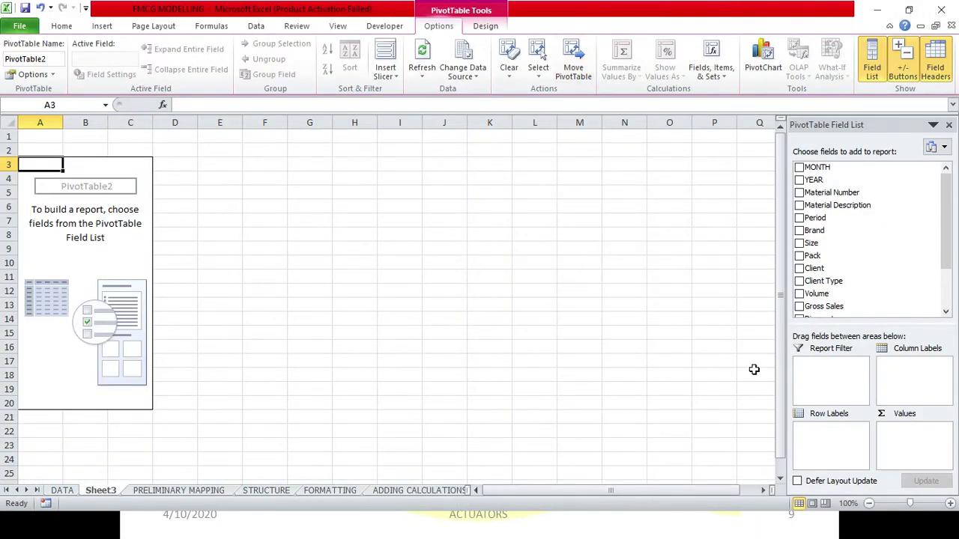
# Rename the new sheet 'PIVOT TABLE' and add YEAR as the pivot's column labels
pyautogui.doubleClick(112, 491)
pyautogui.write('PIVOT TABLE')
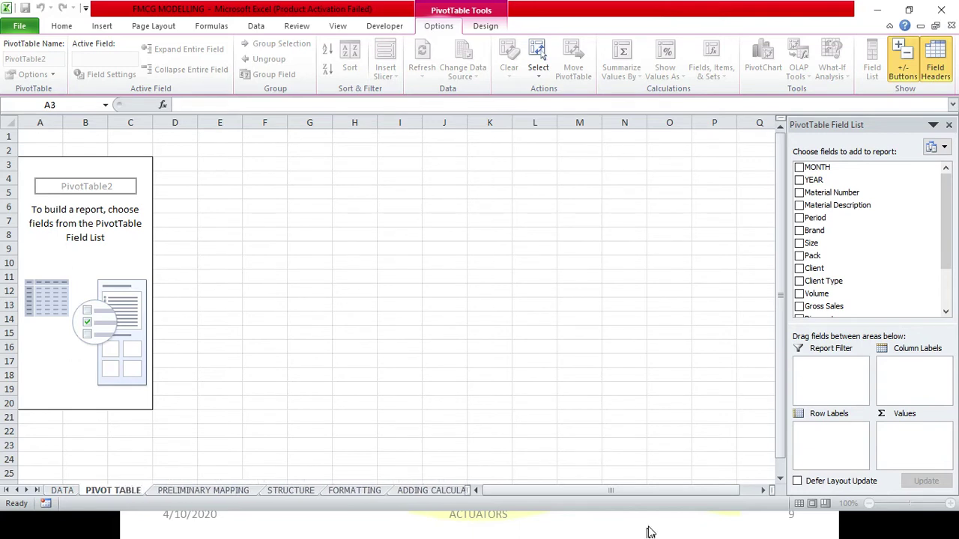
pyautogui.click(520, 274)
pyautogui.click(128, 247)
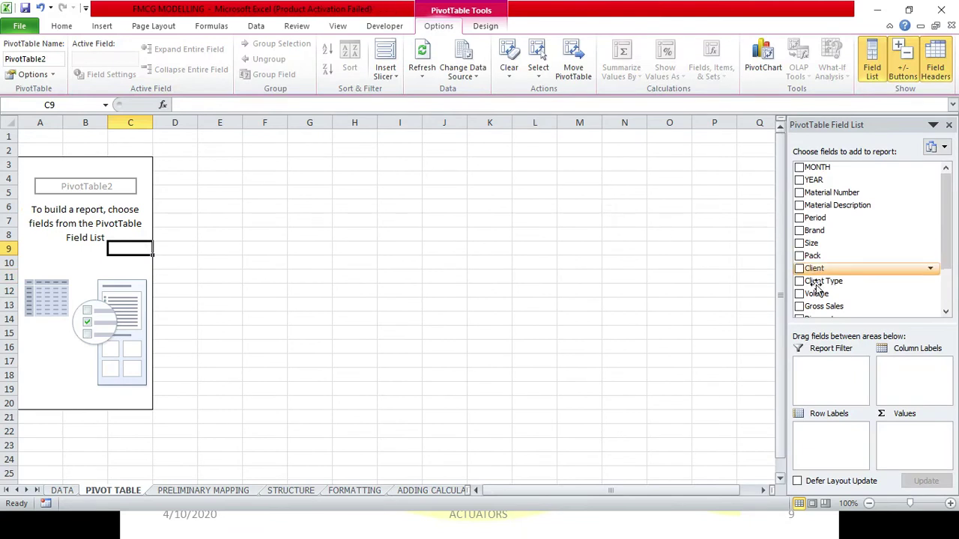
pyautogui.moveTo(820, 169)
pyautogui.mouseDown()
pyautogui.moveTo(914, 351)
pyautogui.moveTo(910, 363)
pyautogui.mouseUp()
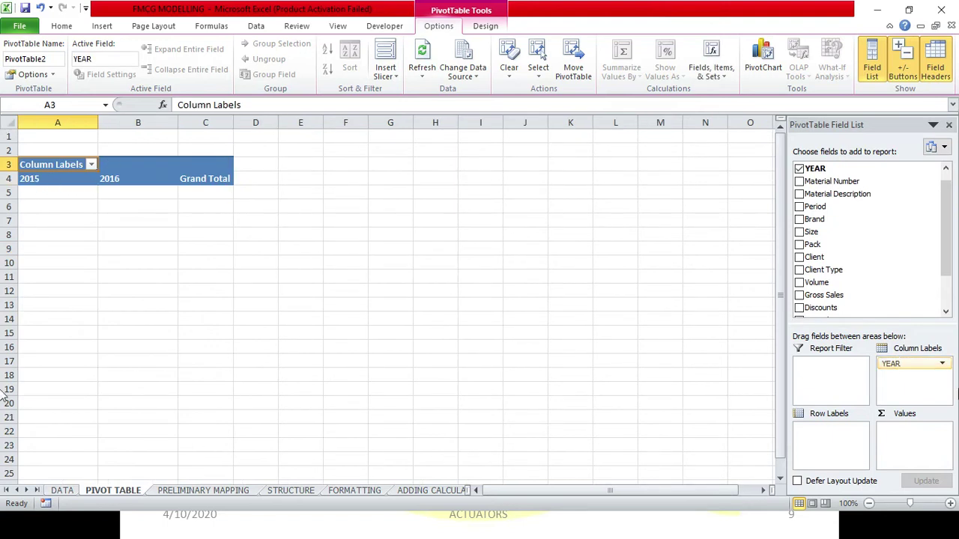
# Zoom the sheet from 100% to 130% and select the 2015 year label
pyautogui.click(949, 503)
pyautogui.click(949, 504)
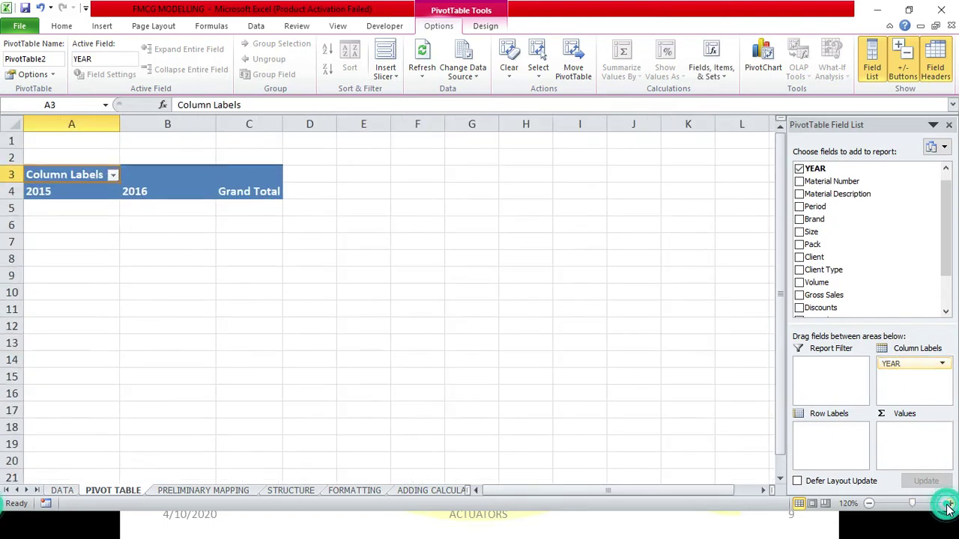
pyautogui.click(949, 504)
pyautogui.click(81, 200)
pyautogui.click(52, 178)
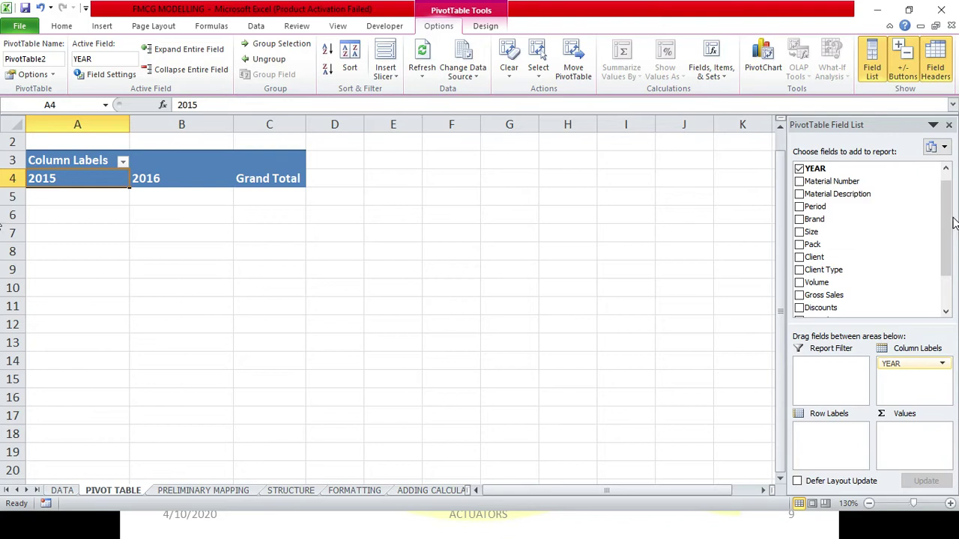
pyautogui.moveTo(949, 216); pyautogui.dragTo(949, 205)
# Add MONTH below YEAR in Column Labels, giving months 01–12 for 2015 and 2016
pyautogui.moveTo(849, 168); pyautogui.dragTo(909, 384)
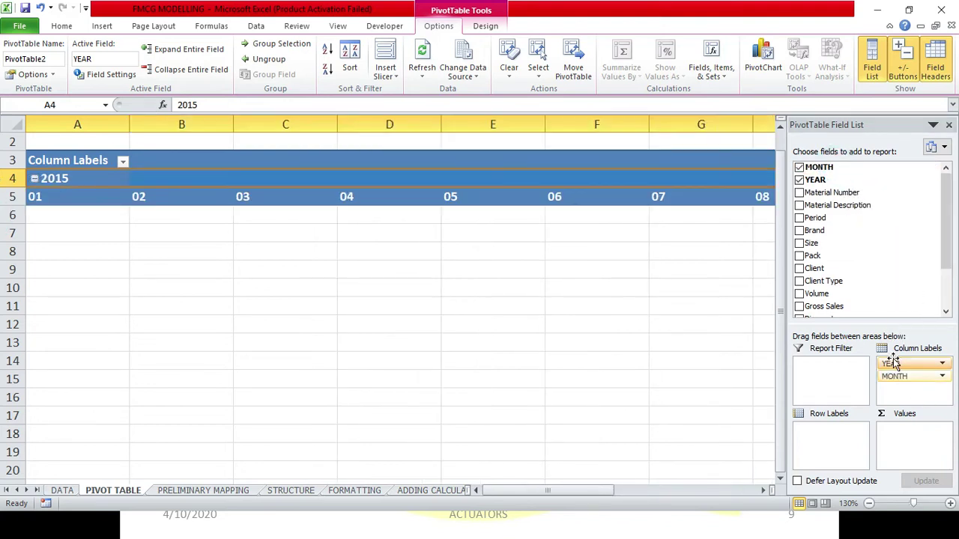
pyautogui.moveTo(585, 490)
pyautogui.mouseDown()
pyautogui.moveTo(612, 501)
pyautogui.moveTo(246, 497)
pyautogui.mouseUp()
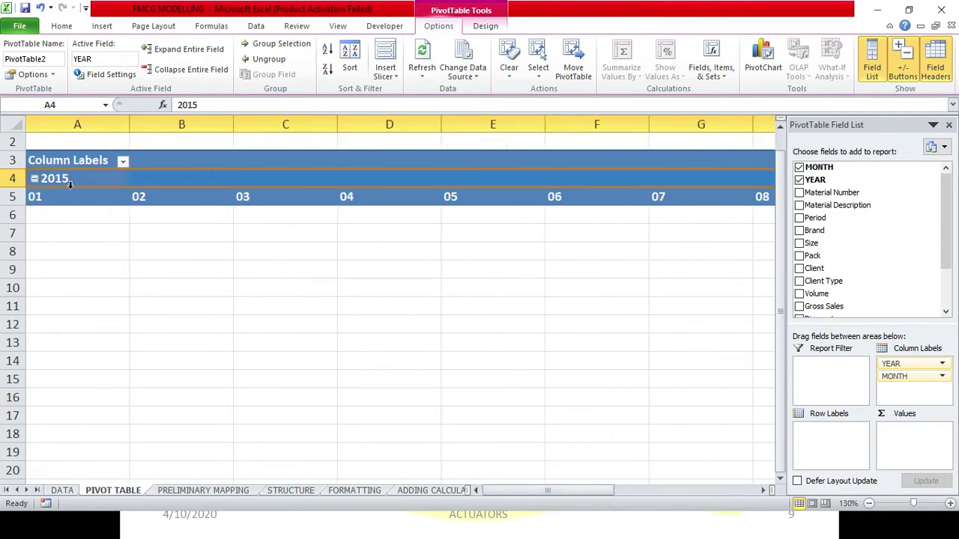
pyautogui.moveTo(574, 492)
pyautogui.mouseDown()
pyautogui.moveTo(653, 491)
pyautogui.moveTo(525, 491)
pyautogui.mouseUp()
# Add Brand as pivot rows, Burtino to Zumba Orange, zoom to 110%, then view the FORMATTING report
pyautogui.moveTo(824, 230); pyautogui.dragTo(838, 238)
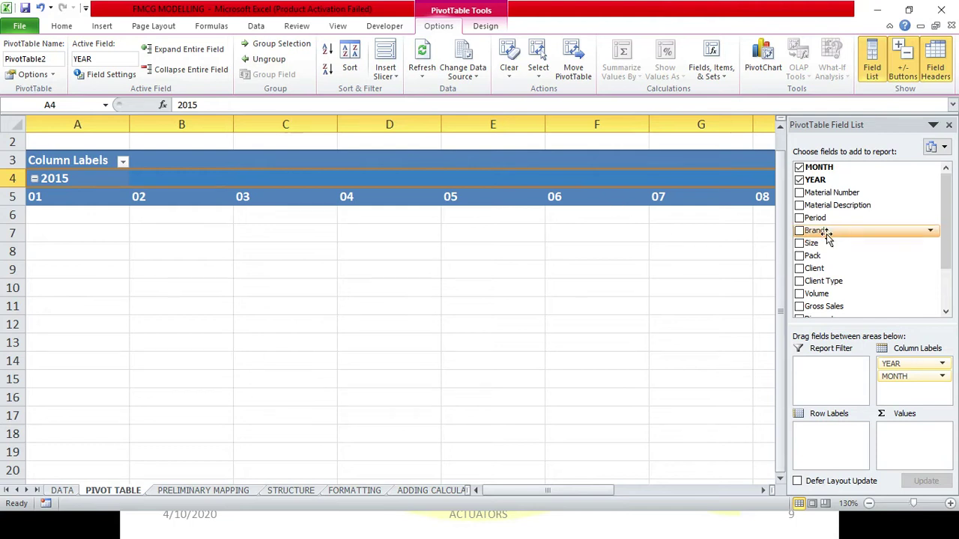
pyautogui.moveTo(838, 239); pyautogui.dragTo(824, 435)
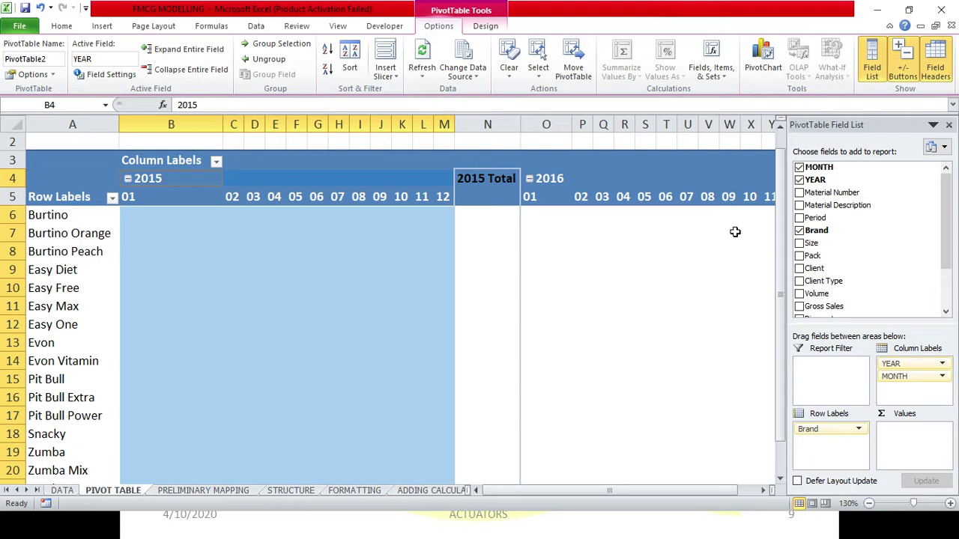
pyautogui.click(878, 504)
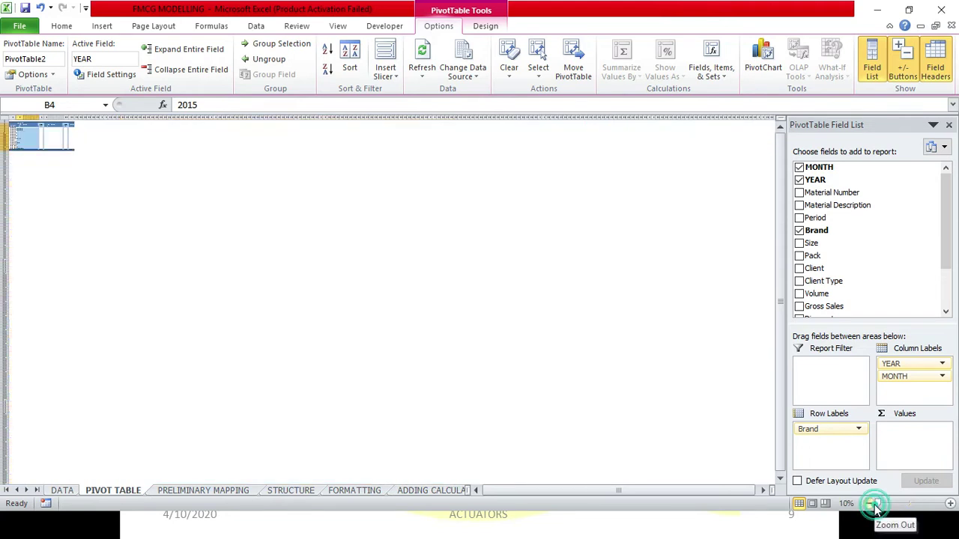
pyautogui.click(909, 503)
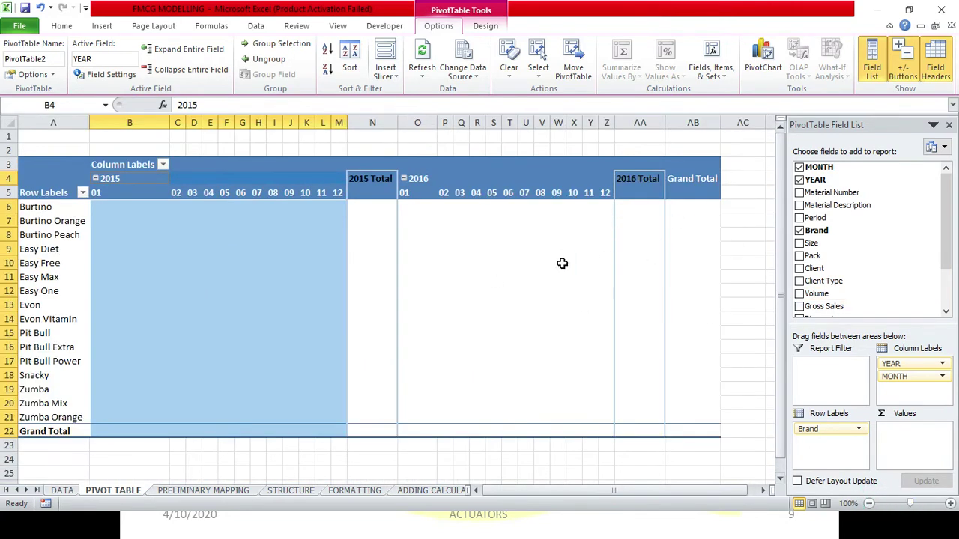
pyautogui.click(950, 503)
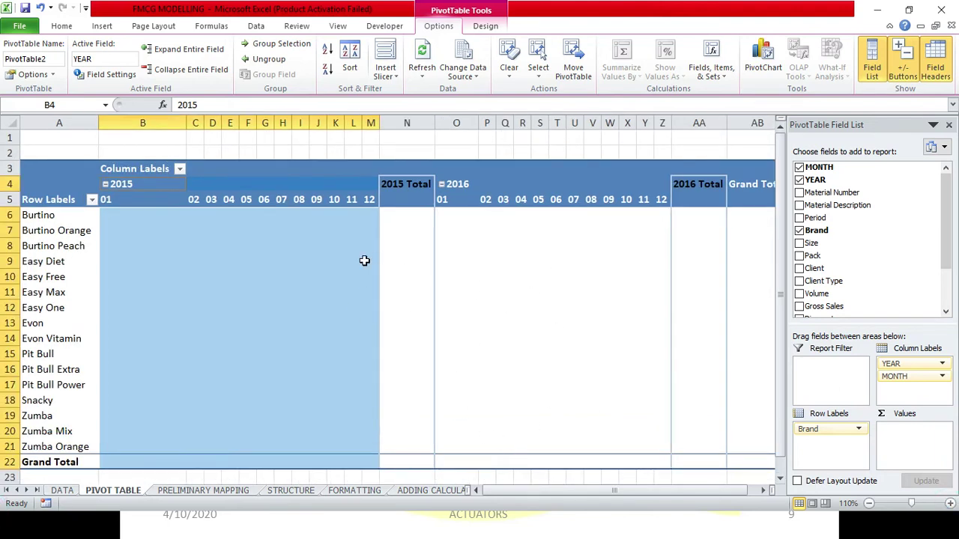
pyautogui.scroll(-2, 884, 240)
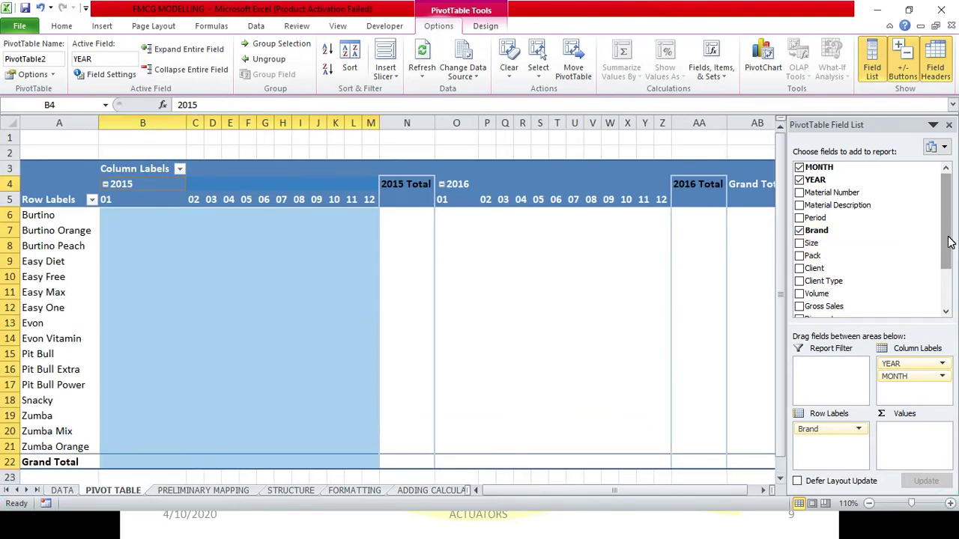
pyautogui.click(355, 491)
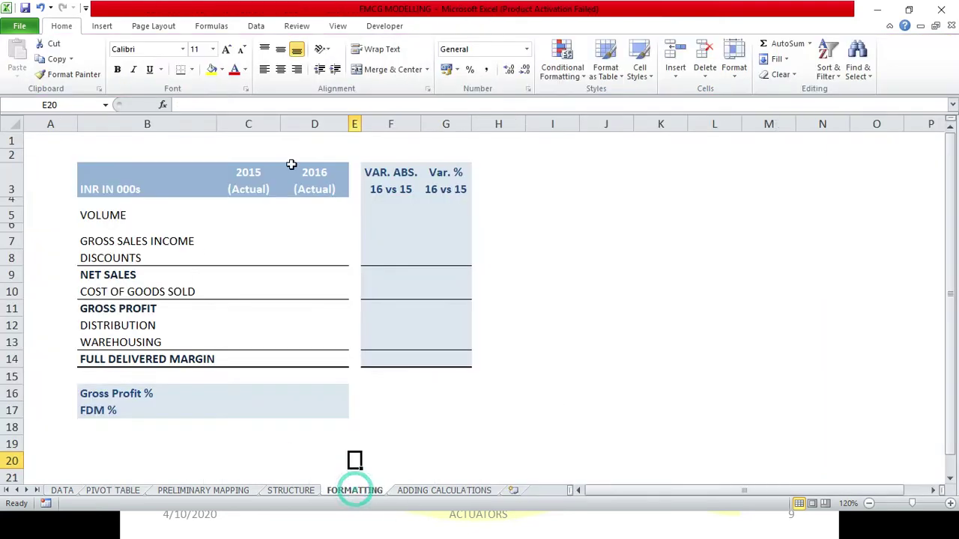
# Move the PIVOT TABLE sheet after ADDING CALCULATIONS, insert blank Sheet4, and return to PIVOT TABLE
pyautogui.click(112, 491)
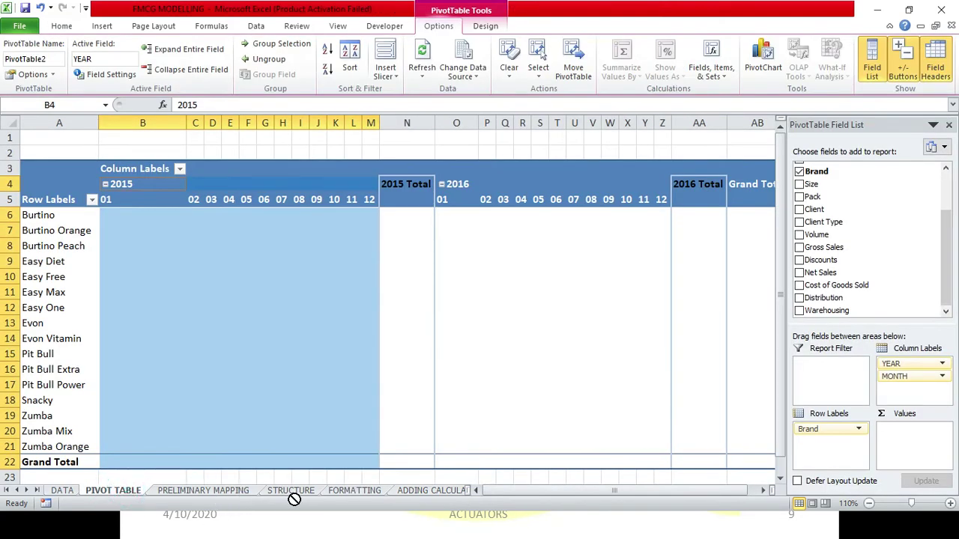
pyautogui.moveTo(294, 500); pyautogui.dragTo(413, 500)
pyautogui.moveTo(210, 500); pyautogui.dragTo(351, 494)
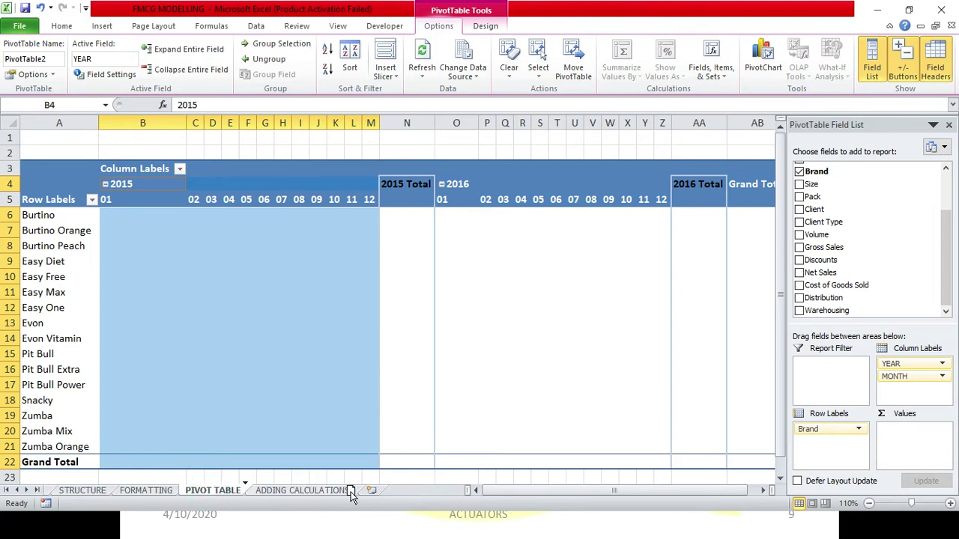
pyautogui.moveTo(216, 491); pyautogui.dragTo(373, 494)
pyautogui.click(373, 494)
pyautogui.click(341, 491)
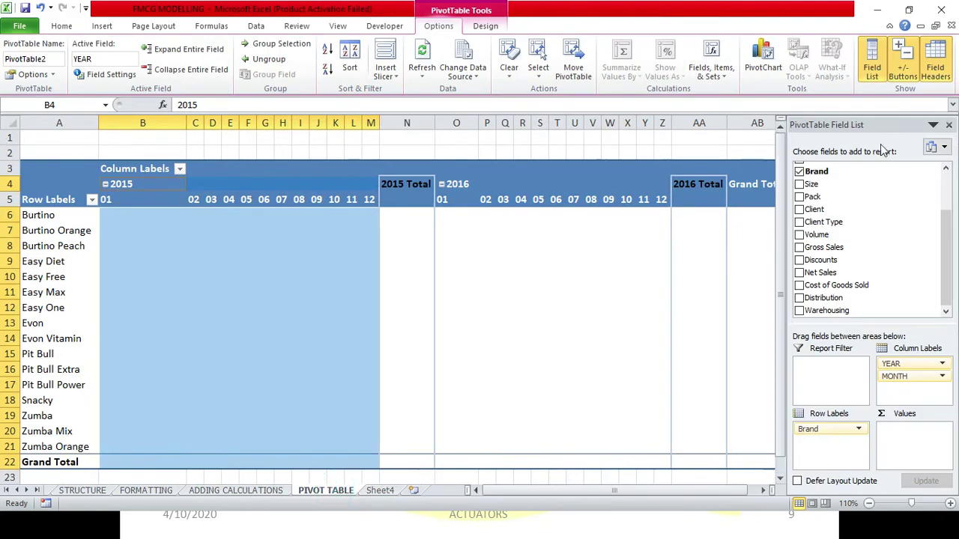
# Add Volume, Gross Sales, Discounts and Net Sales to the pivot values
pyautogui.click(799, 235)
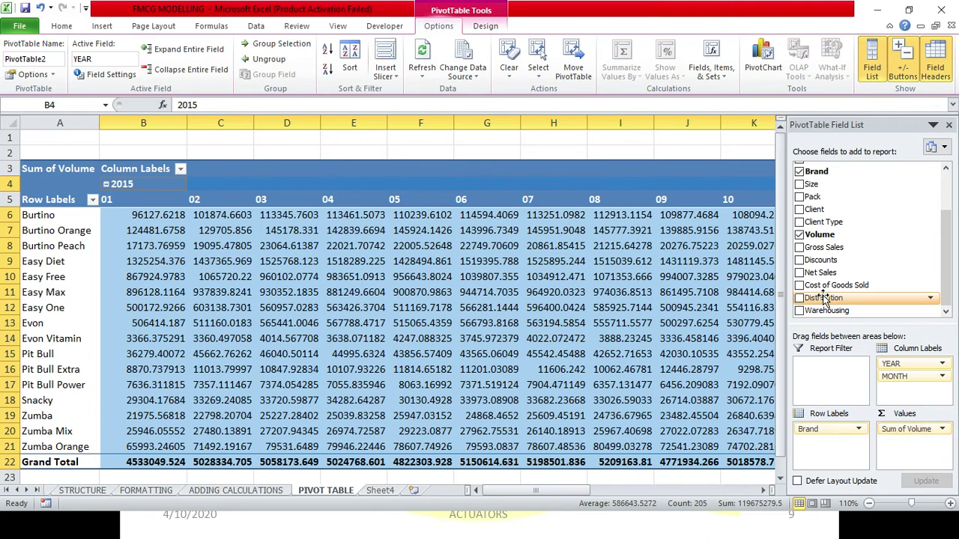
pyautogui.click(800, 248)
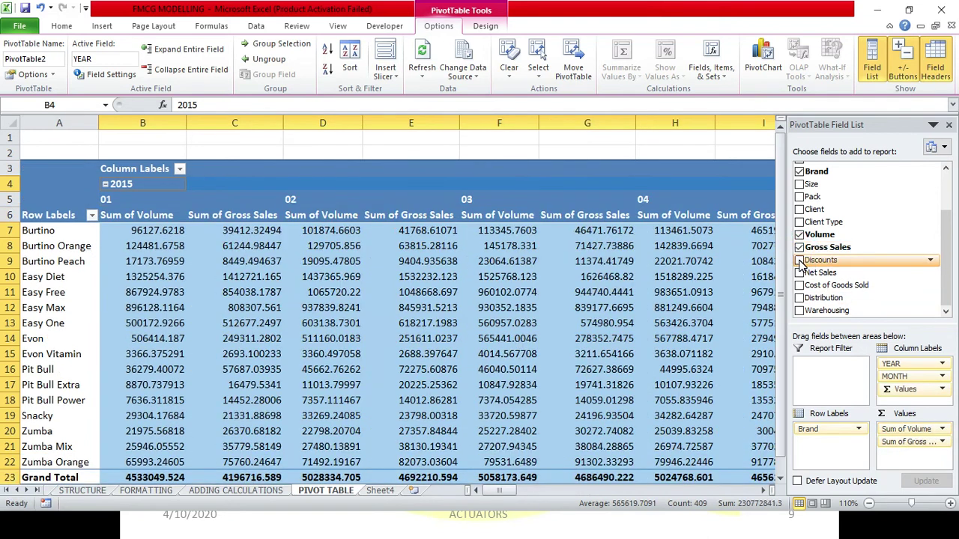
pyautogui.click(800, 260)
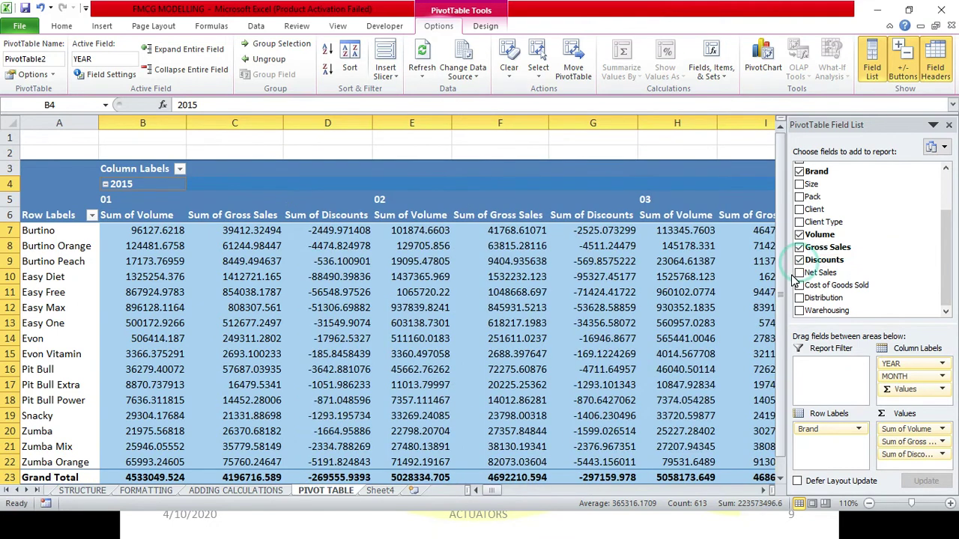
pyautogui.click(800, 273)
# Add Cost of Goods Sold, Distribution and Warehousing to the pivot values
pyautogui.click(799, 285)
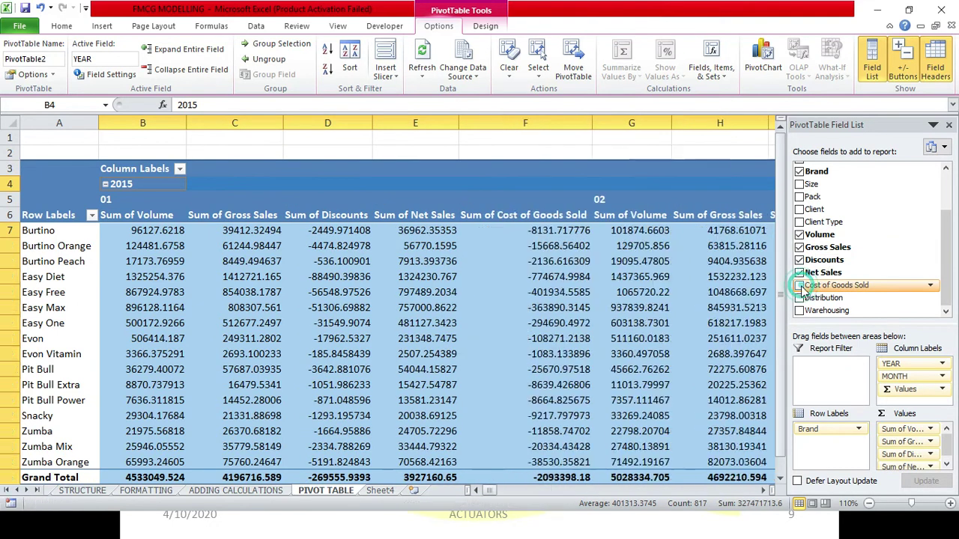
pyautogui.click(799, 298)
pyautogui.click(800, 310)
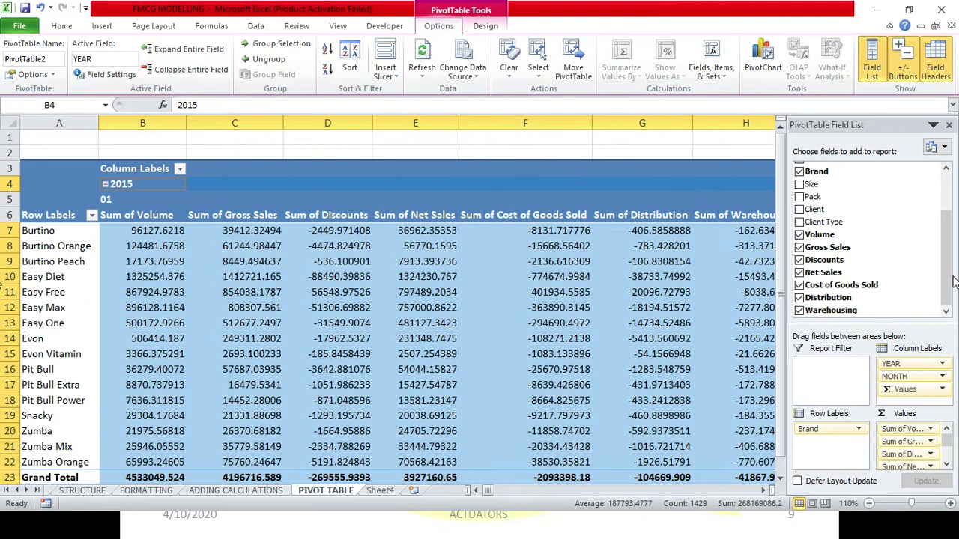
pyautogui.scroll(-2, 697, 247)
pyautogui.scroll(1, 698, 245)
pyautogui.scroll(1, 698, 245)
pyautogui.scroll(-1, 699, 245)
pyautogui.scroll(1, 223, 253)
pyautogui.moveTo(486, 490)
pyautogui.mouseDown()
pyautogui.moveTo(527, 497)
pyautogui.moveTo(480, 494)
pyautogui.moveTo(508, 496)
pyautogui.moveTo(486, 492)
pyautogui.mouseUp()
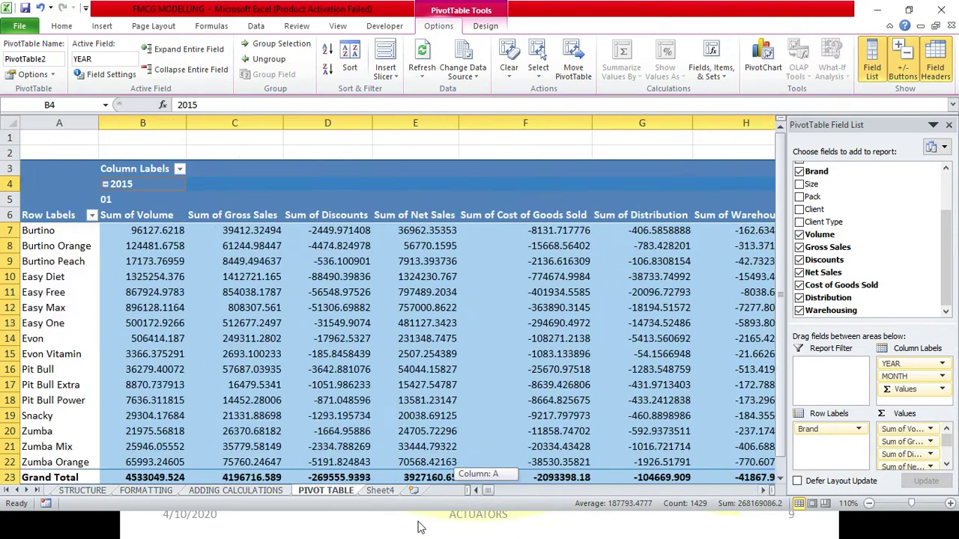
# Collapse 2015 and 2016 to yearly totals, then re-expand 2015 into its months
pyautogui.click(106, 185)
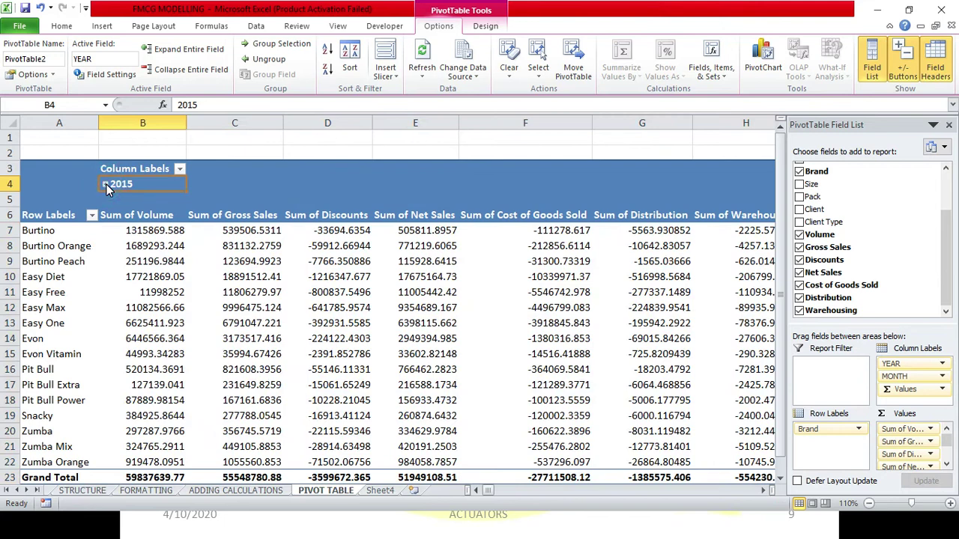
pyautogui.moveTo(486, 492); pyautogui.dragTo(500, 494)
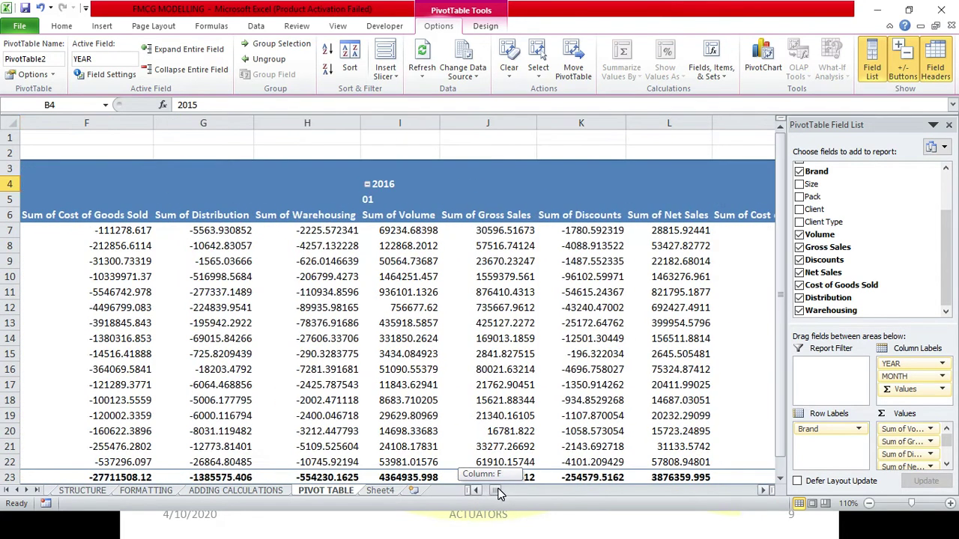
pyautogui.click(369, 185)
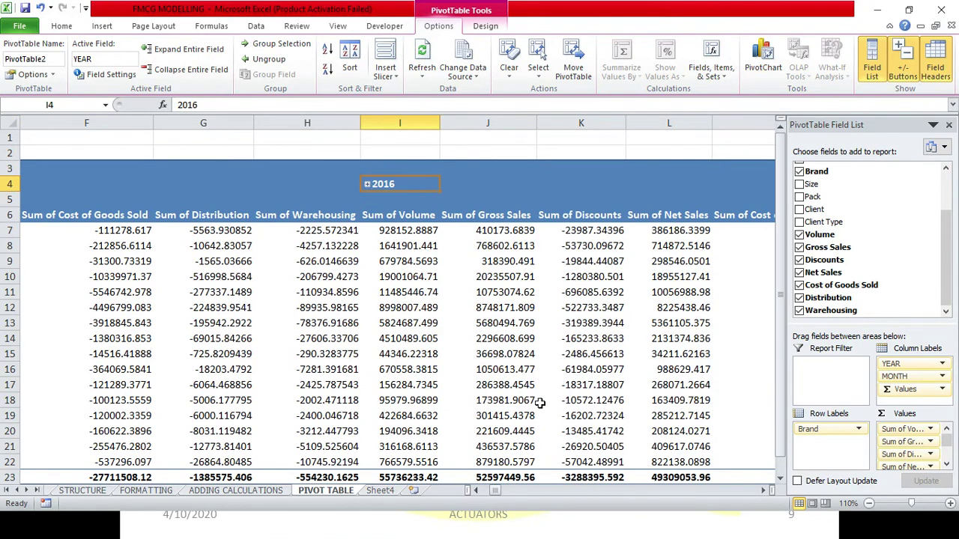
pyautogui.moveTo(495, 491); pyautogui.dragTo(487, 491)
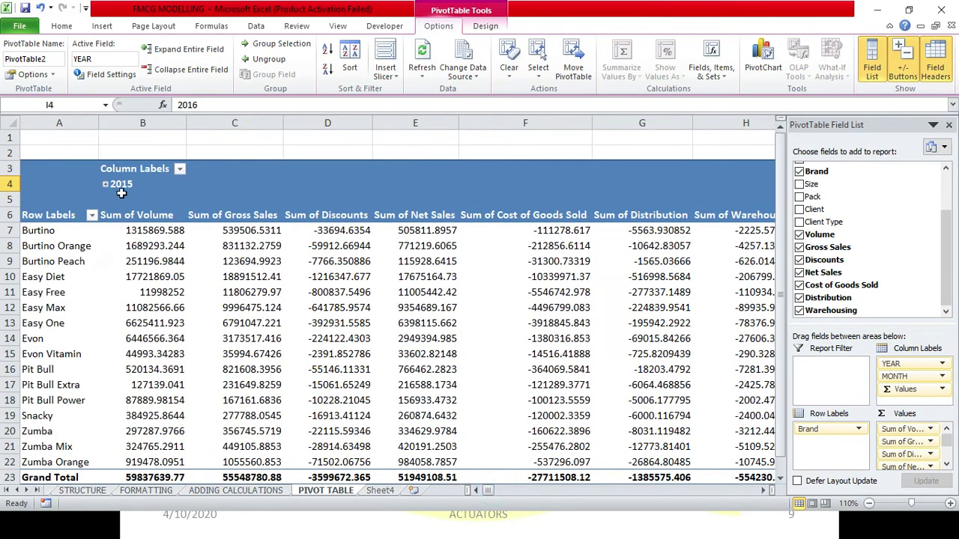
pyautogui.scroll(-1, 120, 186)
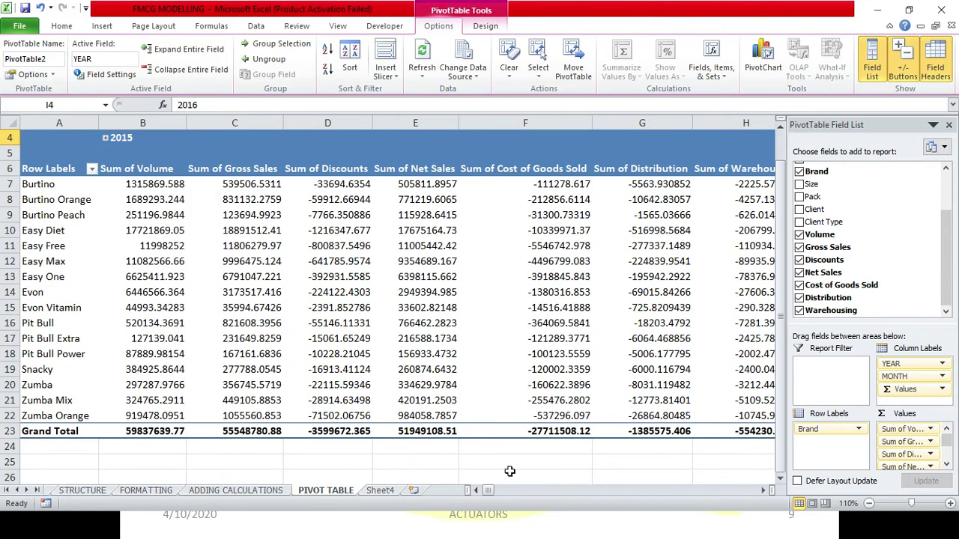
pyautogui.moveTo(491, 490)
pyautogui.mouseDown()
pyautogui.moveTo(501, 493)
pyautogui.moveTo(487, 493)
pyautogui.mouseUp()
pyautogui.scroll(1, 161, 257)
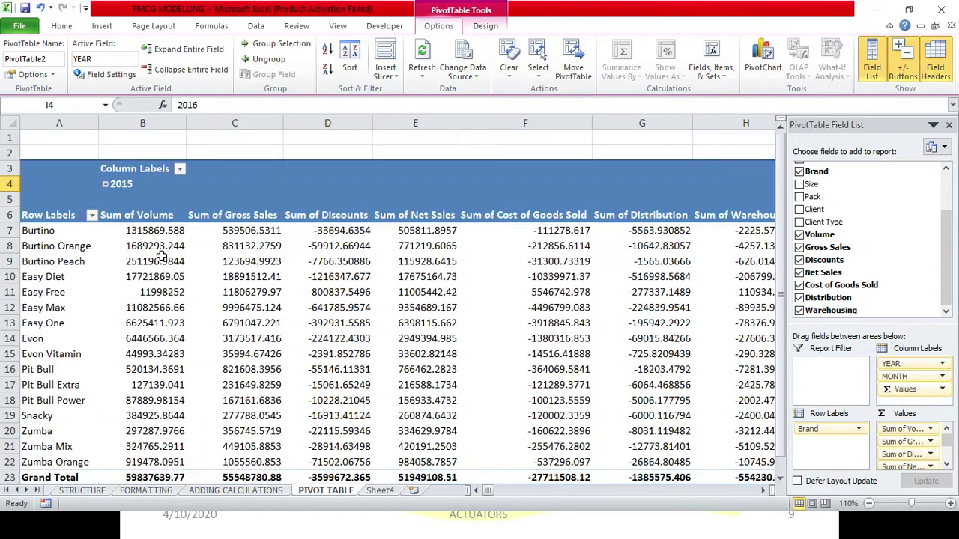
pyautogui.click(106, 184)
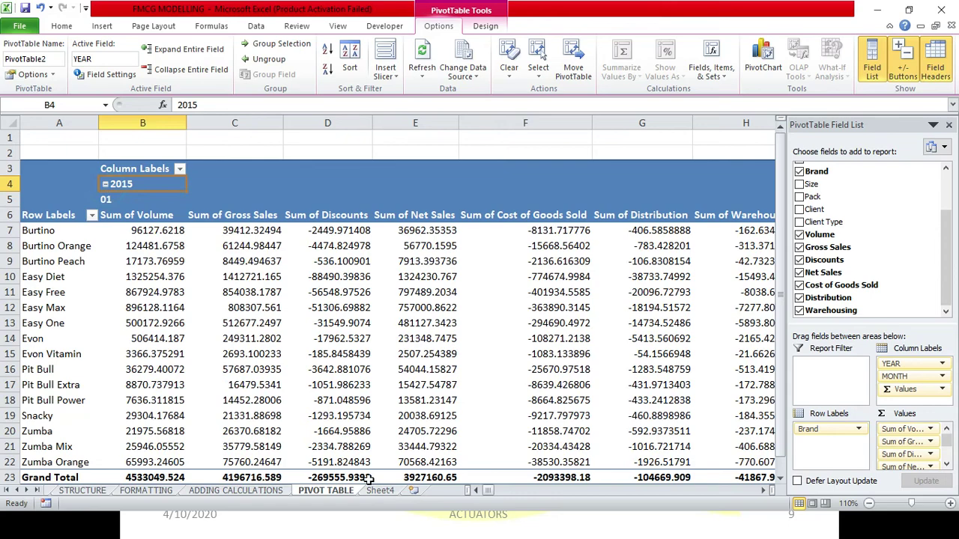
pyautogui.moveTo(487, 494)
pyautogui.mouseDown()
pyautogui.moveTo(537, 491)
pyautogui.moveTo(517, 513)
pyautogui.moveTo(487, 517)
pyautogui.moveTo(446, 503)
pyautogui.mouseUp()
pyautogui.moveTo(528, 290)
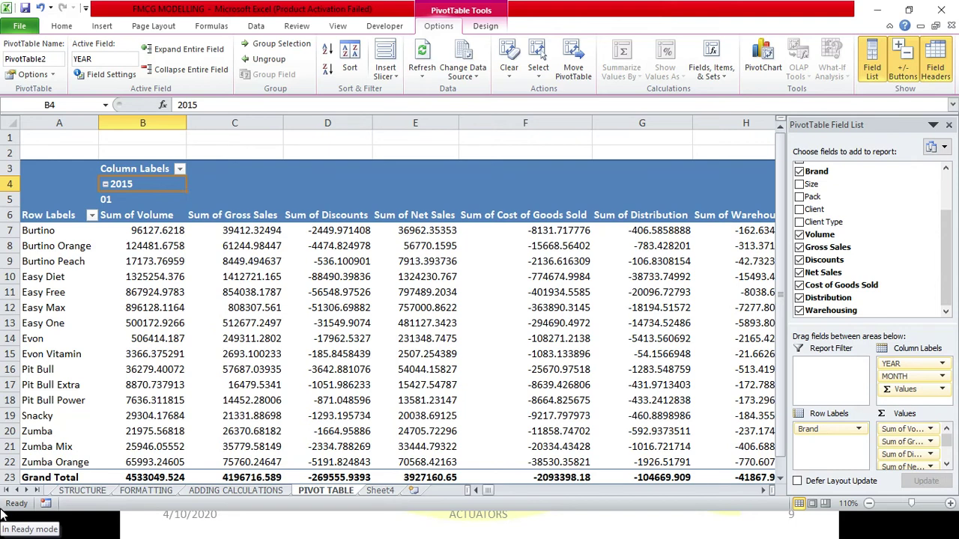
pyautogui.moveTo(486, 491); pyautogui.dragTo(617, 476)
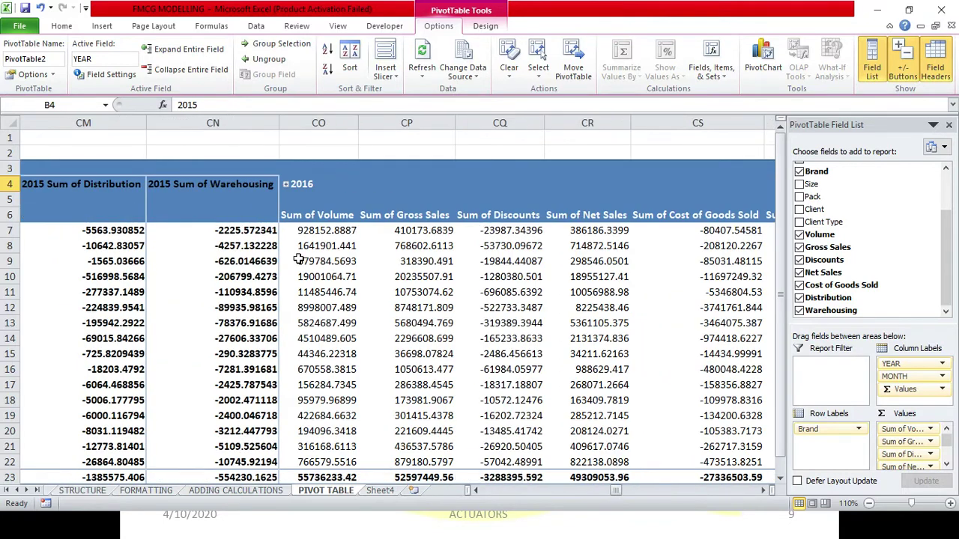
# Expand the 2016 pivot column into its months, then view the ADDING CALCULATIONS report sheet
pyautogui.click(285, 184)
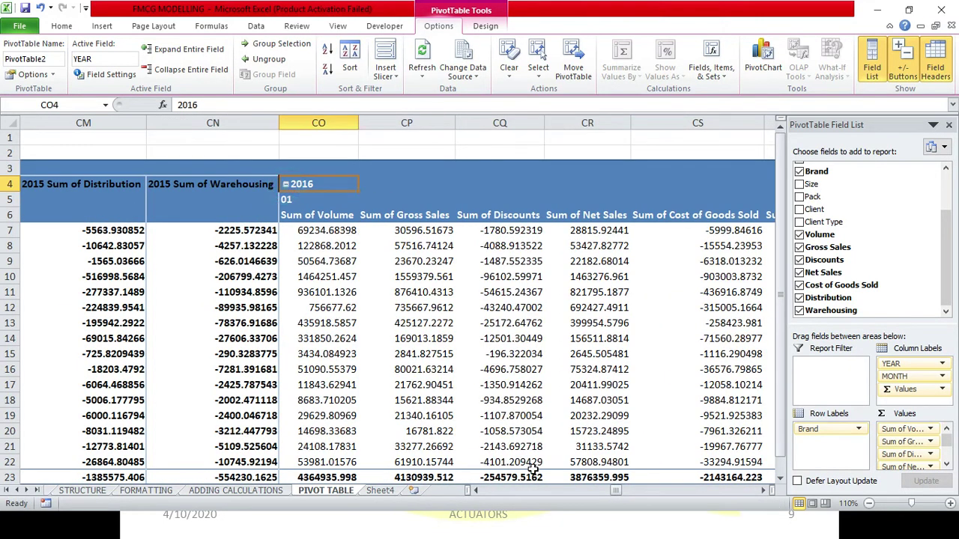
pyautogui.moveTo(618, 490); pyautogui.dragTo(737, 457)
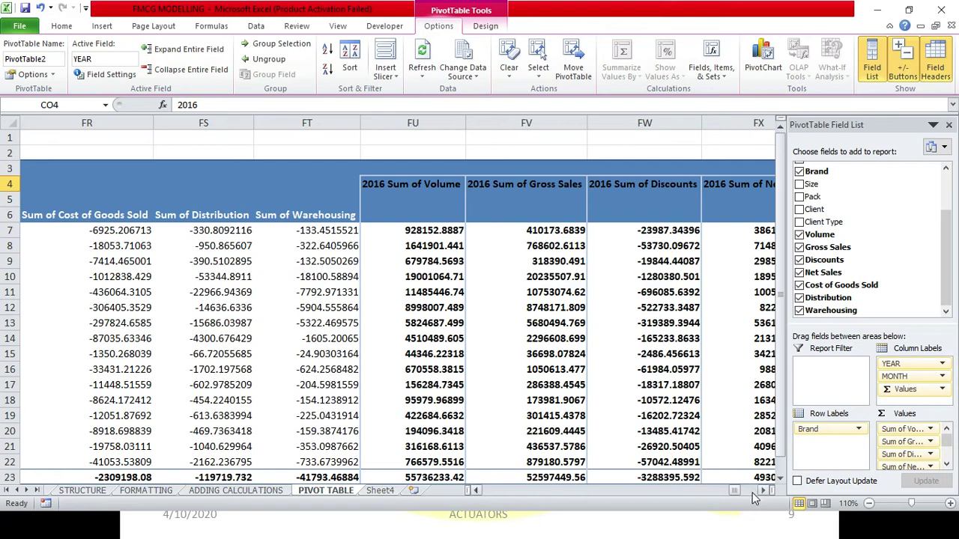
pyautogui.moveTo(738, 490); pyautogui.dragTo(485, 490)
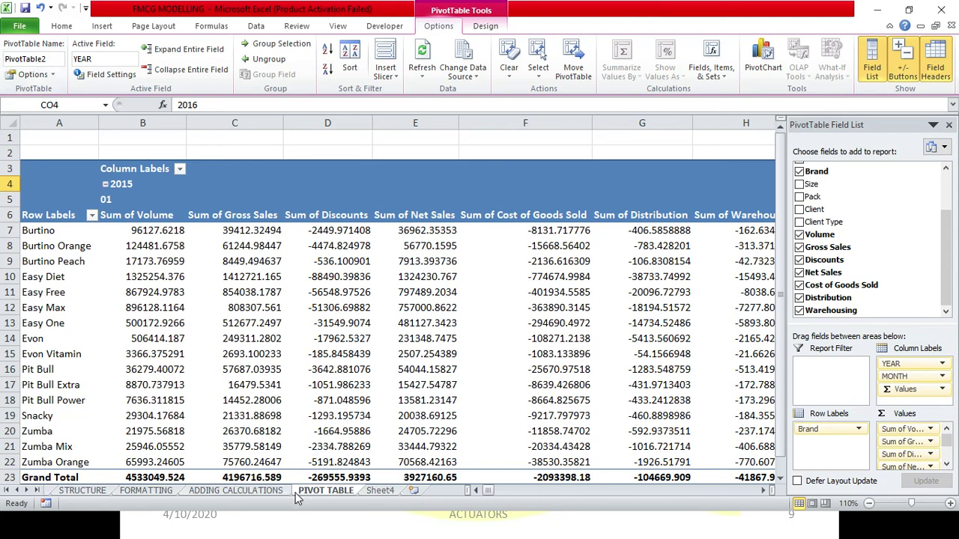
pyautogui.click(236, 491)
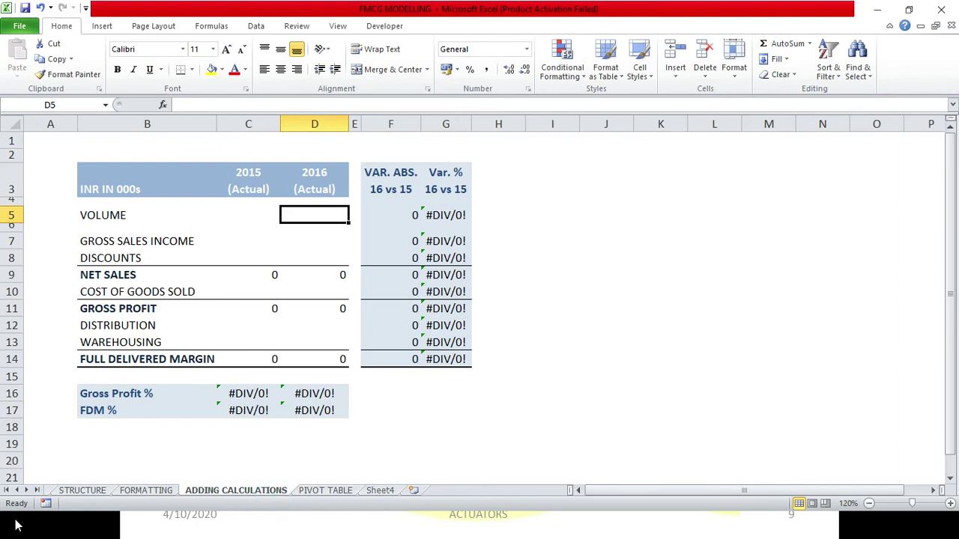